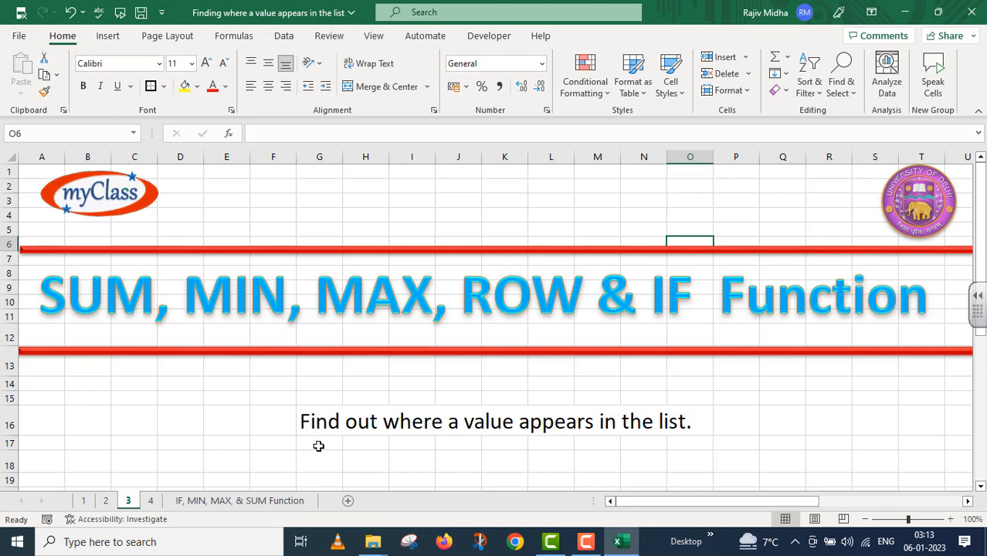
Switch to the "IF, MIN, MAX, & SUM Function" sheet and enter the customer's ID in G7.
{"action": "left_click", "coordinate": [227, 501]}
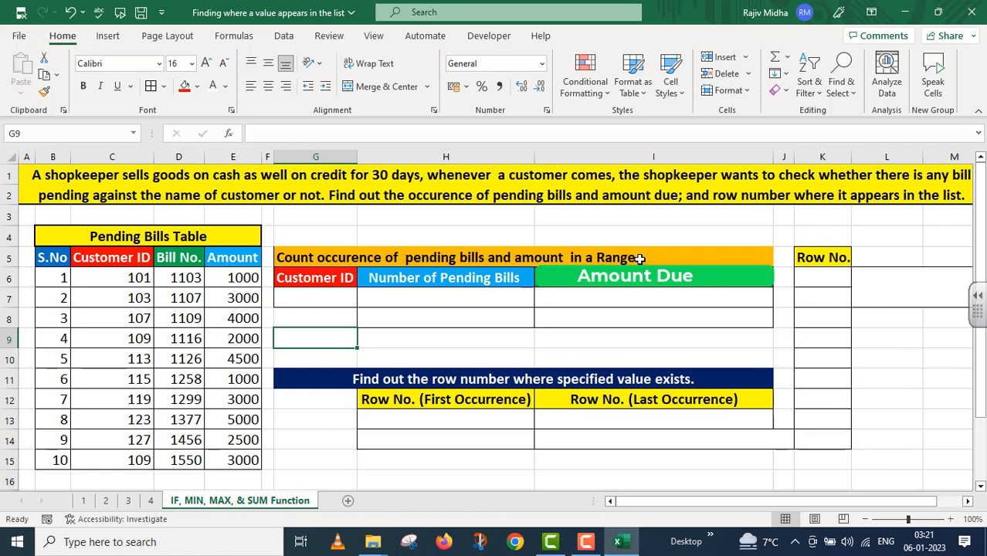
{"action": "left_click", "coordinate": [319, 297]}
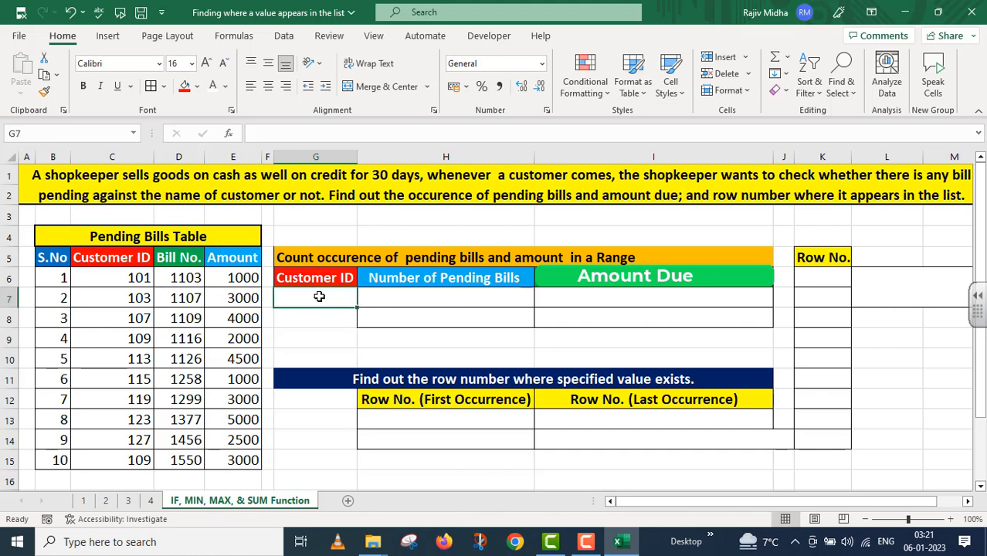
{"action": "type", "text": "109"}
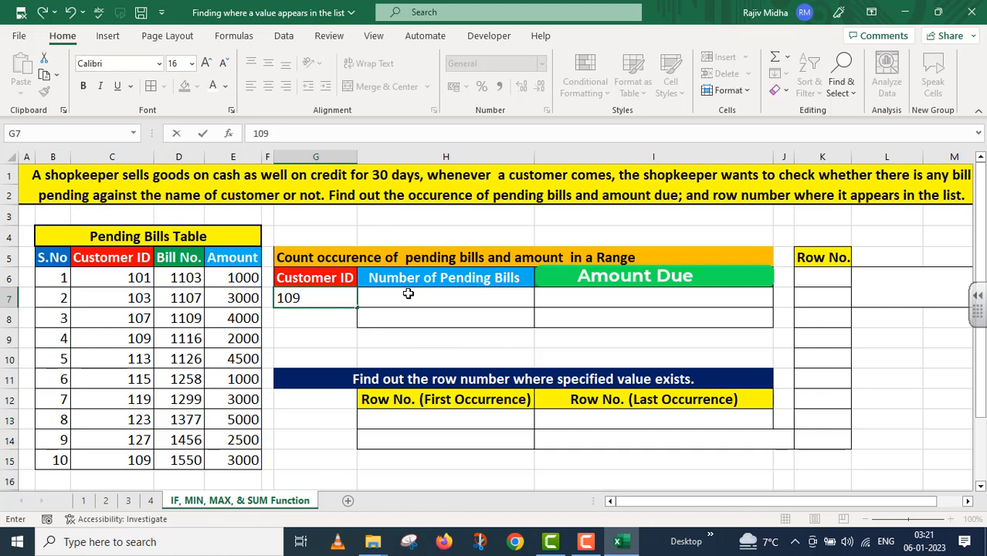
Enter =SUM(IF(G7=C6:C15,1,0)) in H7 to count the pending bills, and check it against the customer's rows in the bills table.
{"action": "left_click", "coordinate": [408, 293]}
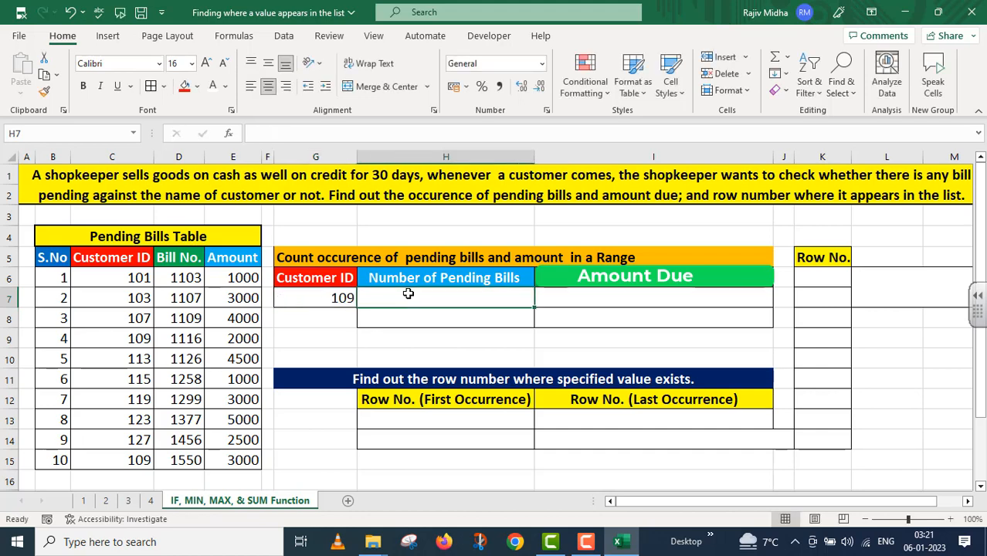
{"action": "type", "text": "="}
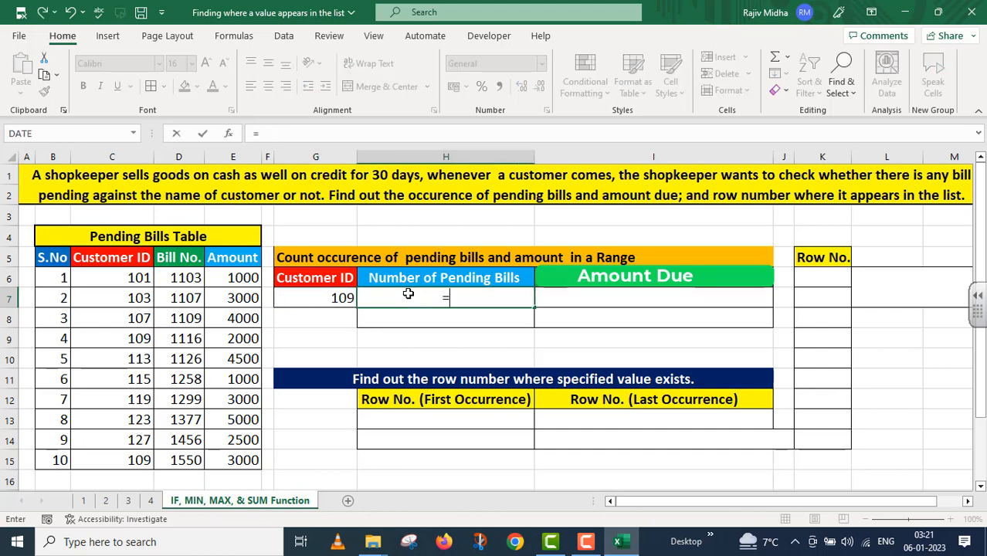
{"action": "type", "text": "SUM("}
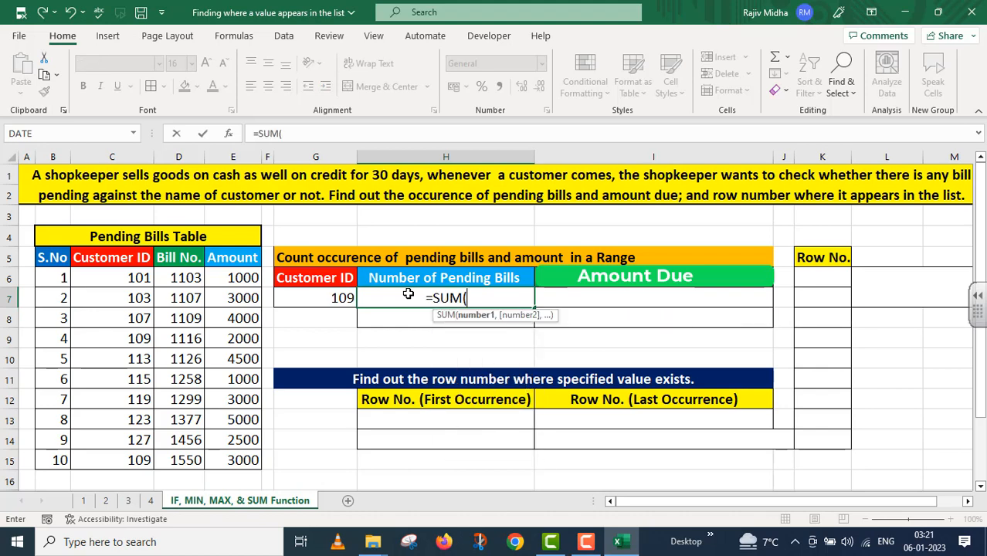
{"action": "type", "text": "IF("}
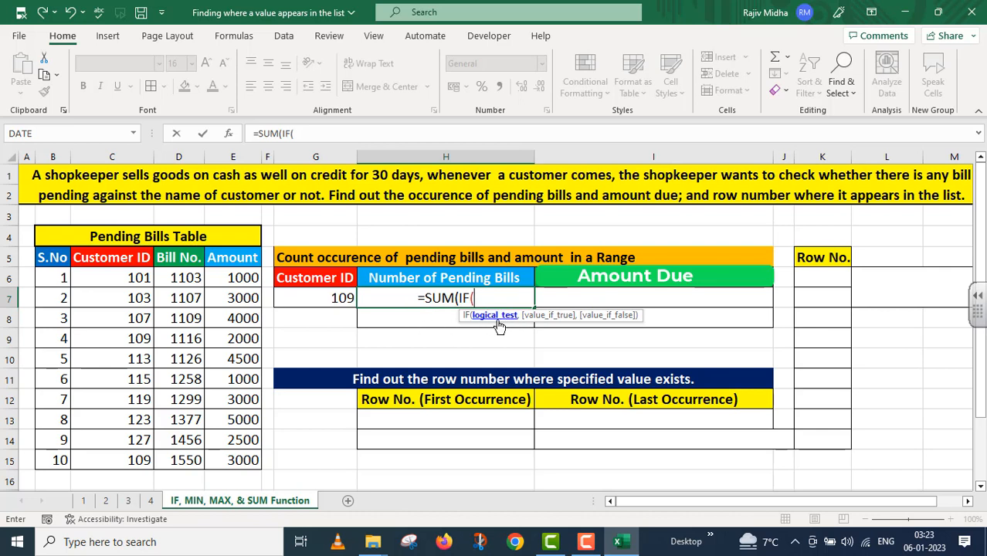
{"action": "left_click", "coordinate": [327, 296]}
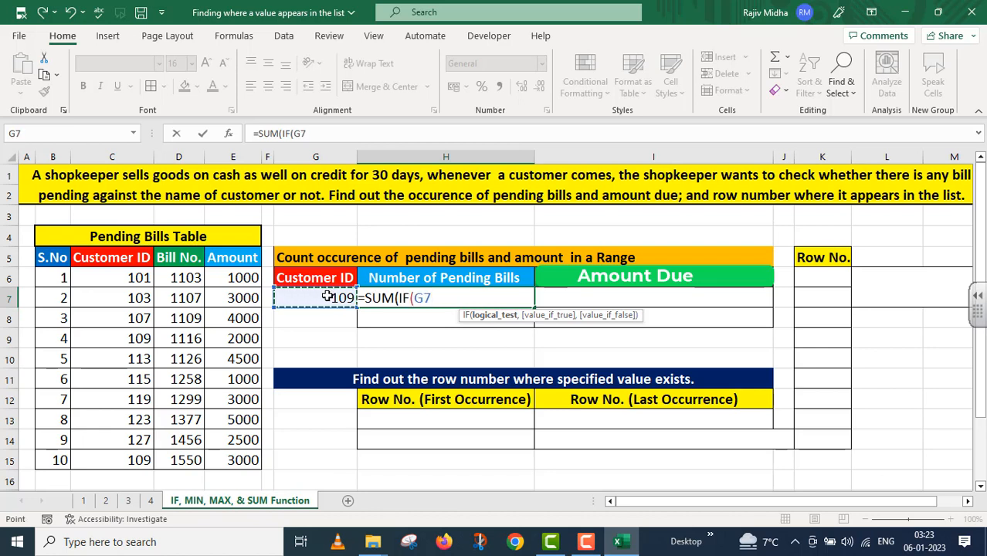
{"action": "type", "text": "="}
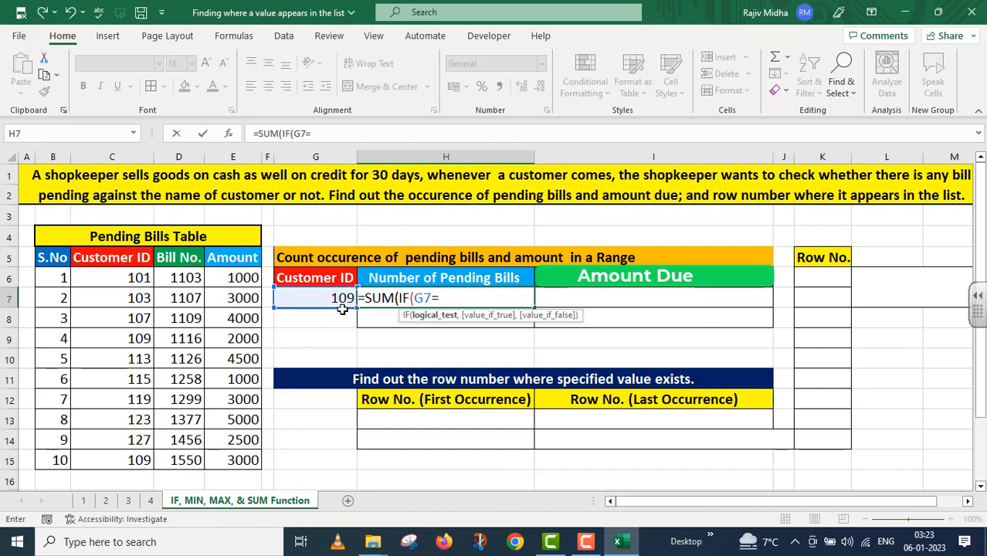
{"action": "left_click_drag", "start_coordinate": [126, 277], "coordinate": [124, 459]}
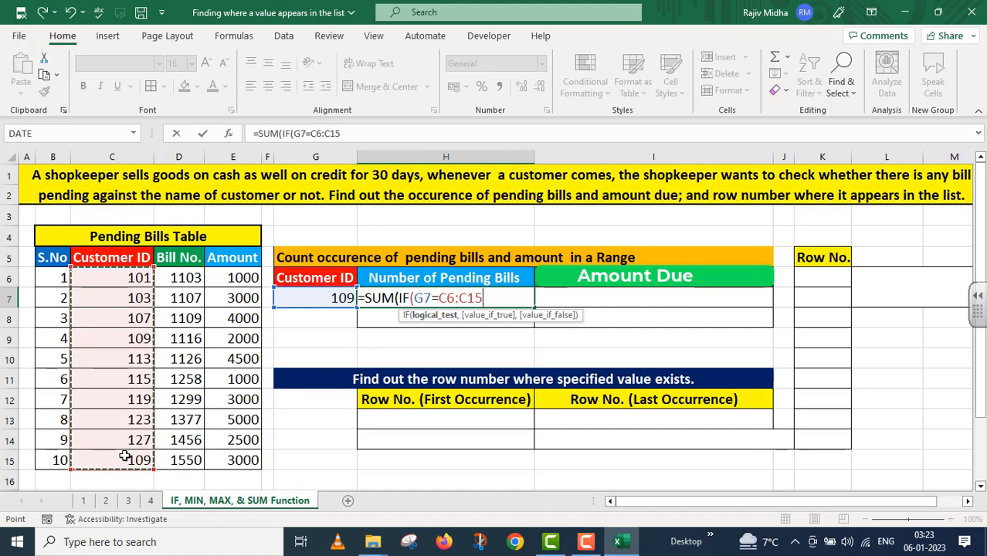
{"action": "type", "text": ","}
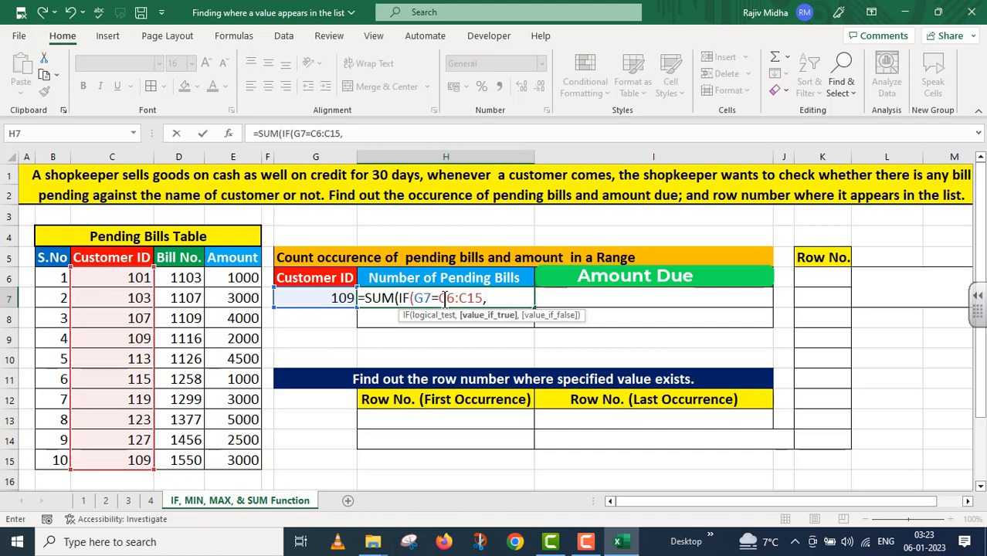
{"action": "type", "text": "1,"}
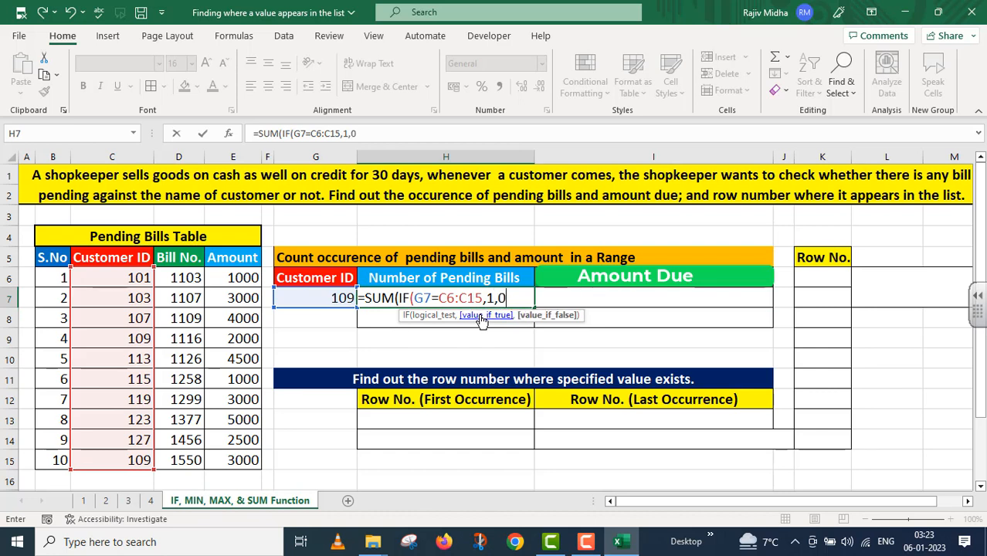
{"action": "type", "text": "0)"}
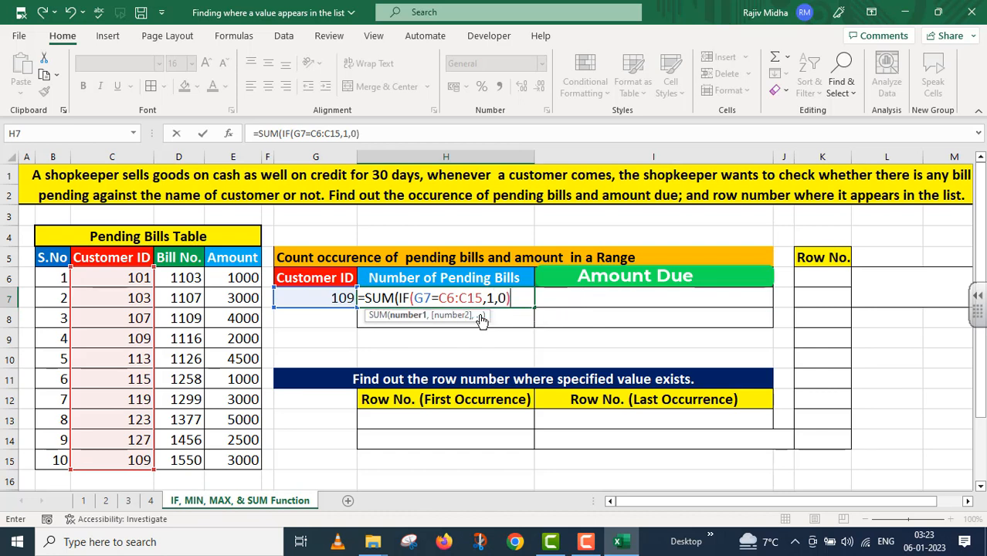
{"action": "left_click", "coordinate": [480, 318]}
{"action": "type", "text": ")"}
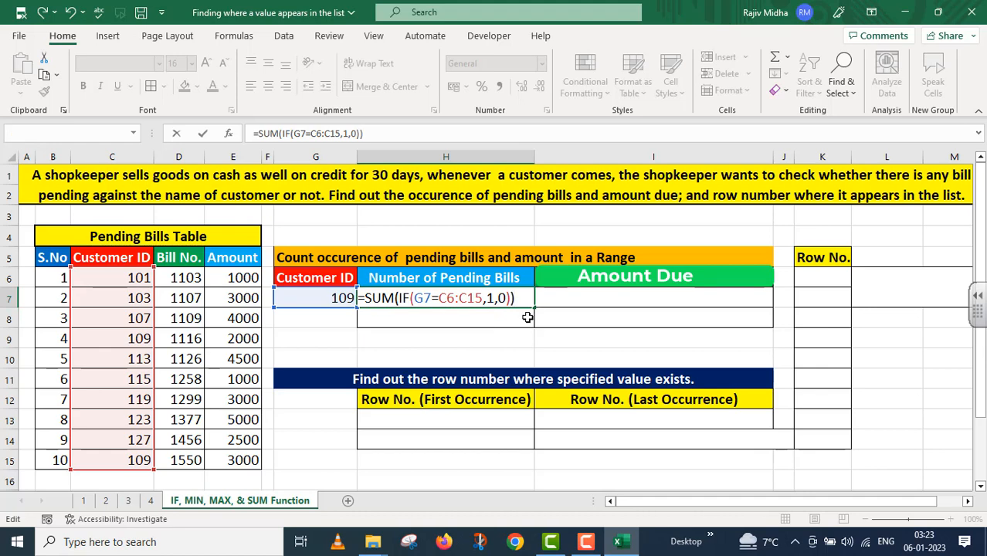
{"action": "key", "text": "Return"}
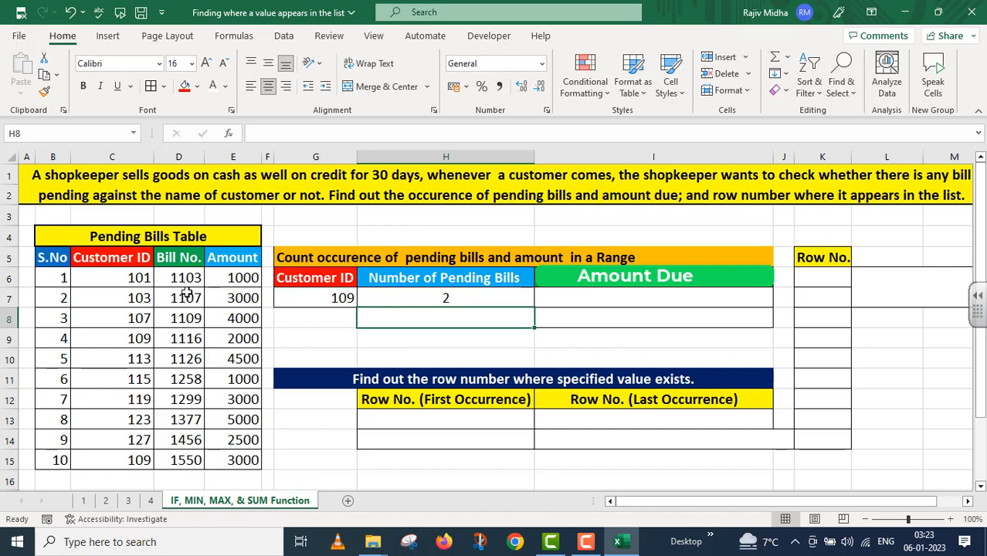
{"action": "left_click", "coordinate": [135, 338]}
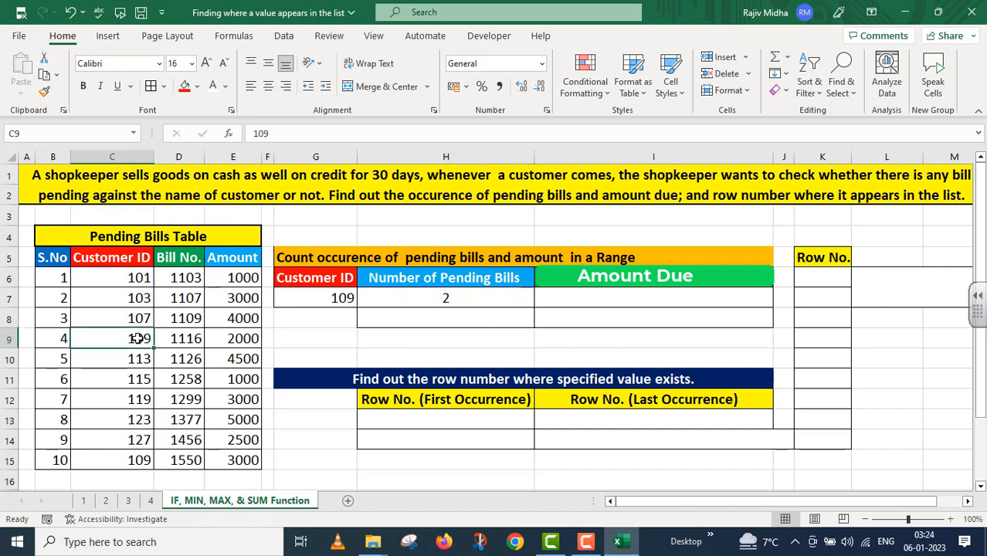
{"action": "left_click", "coordinate": [133, 461]}
Copy the H7 formula into H8 as plain text so it reads =SUM(IF(G7=C6:C15,1,0)).
{"action": "left_click", "coordinate": [409, 298]}
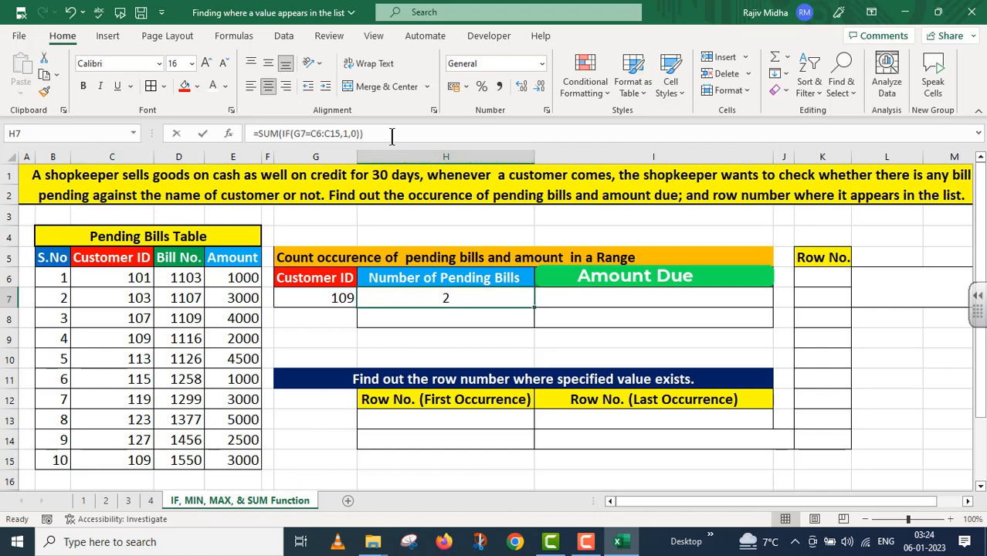
{"action": "triple_click", "coordinate": [392, 136]}
{"action": "key", "text": "ctrl+c"}
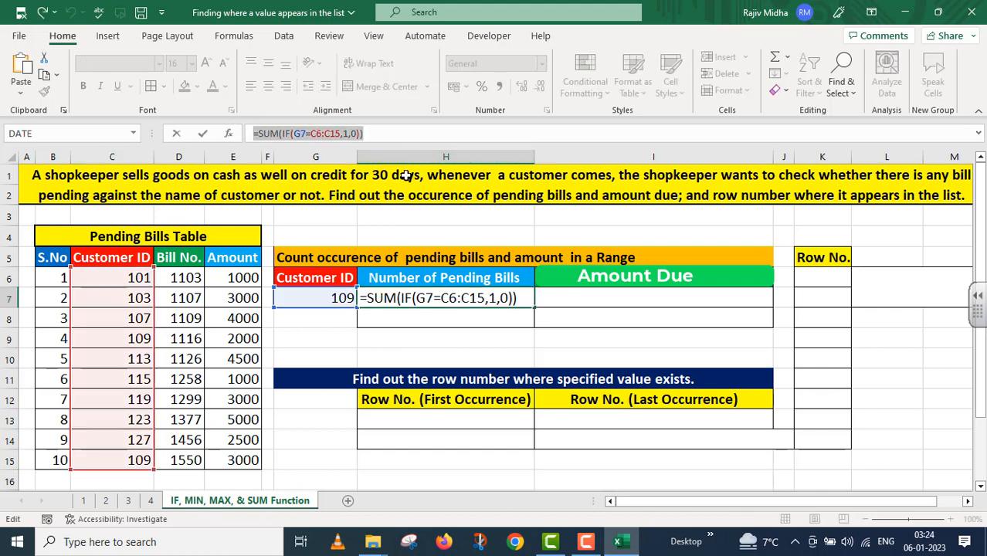
{"action": "key", "text": "Return"}
{"action": "double_click", "coordinate": [372, 317]}
{"action": "key", "text": "ctrl+v"}
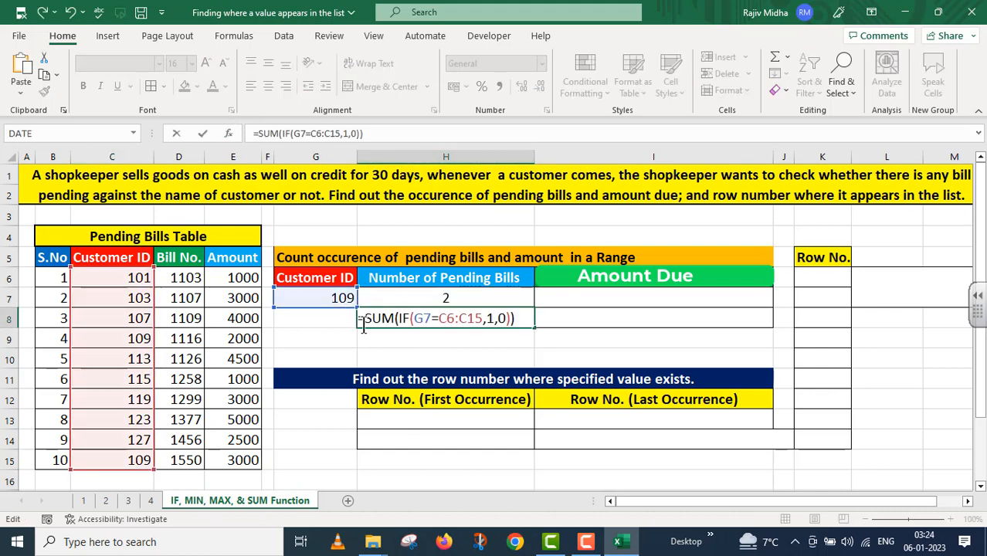
{"action": "left_click", "coordinate": [363, 322]}
{"action": "type", "text": "'"}
{"action": "key", "text": "Return"}
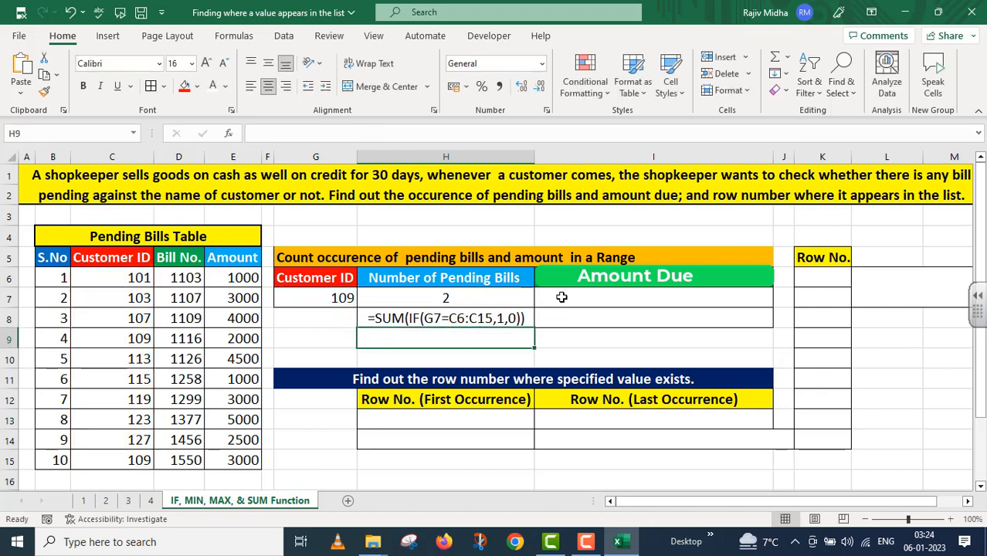
Enter =SUM(IF(G7=C6:C15,E6:E15,0)) in I7 to total the amount due, and check it against the customer's rows in the bills table.
{"action": "left_click", "coordinate": [562, 297]}
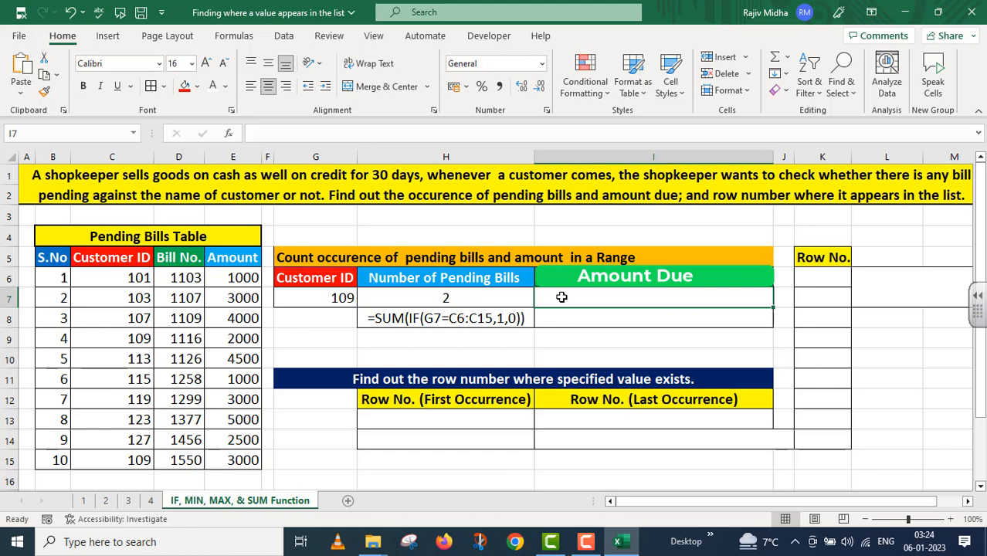
{"action": "type", "text": "=SUM"}
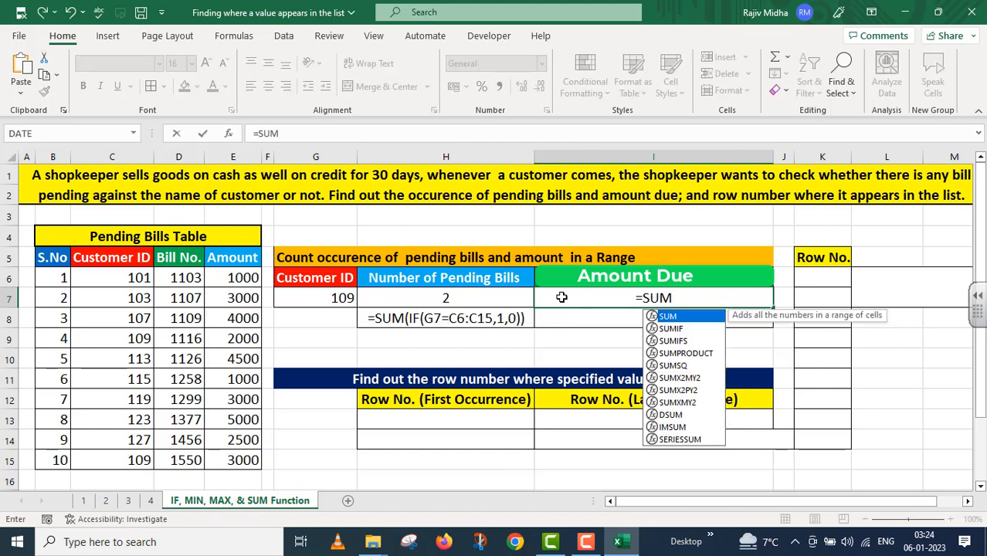
{"action": "type", "text": "("}
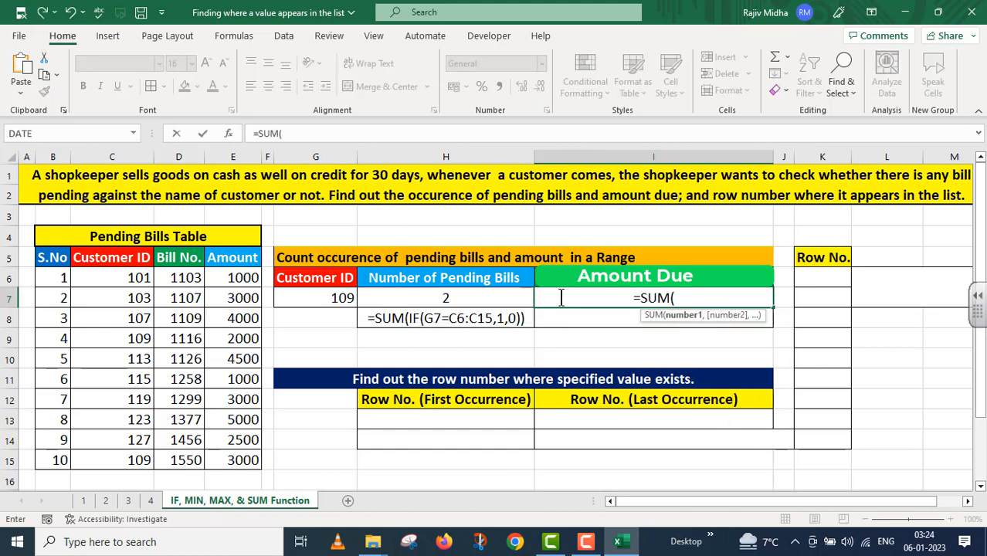
{"action": "type", "text": "IF"}
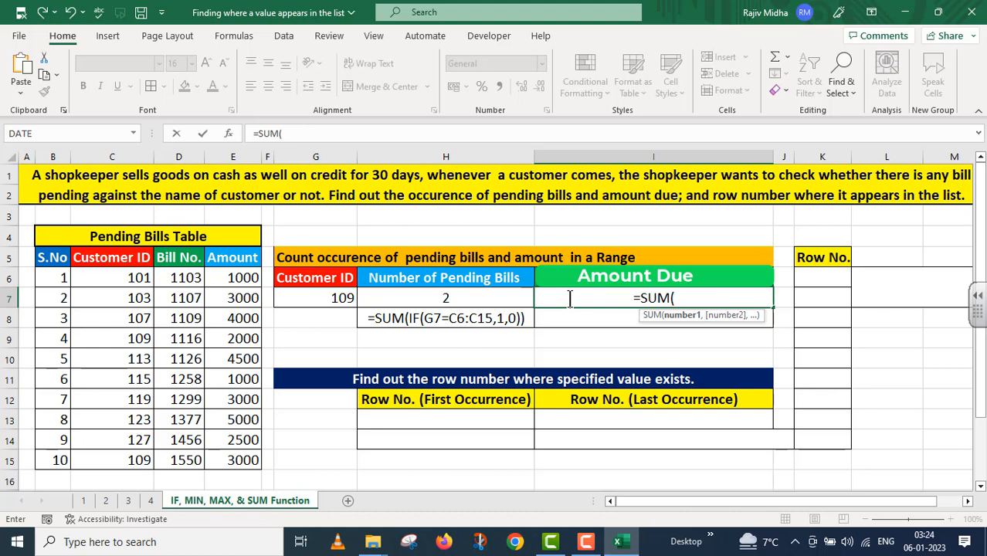
{"action": "type", "text": "("}
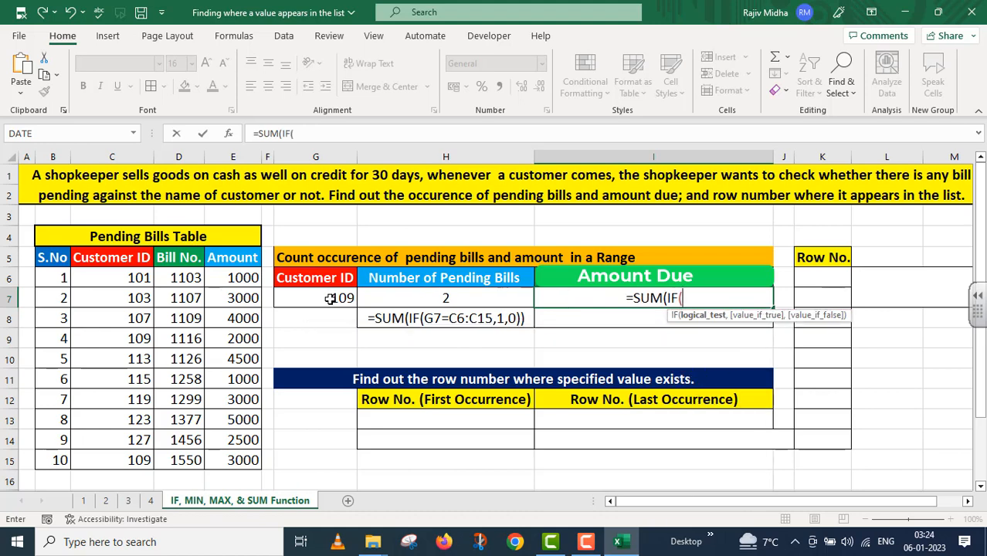
{"action": "left_click", "coordinate": [330, 299]}
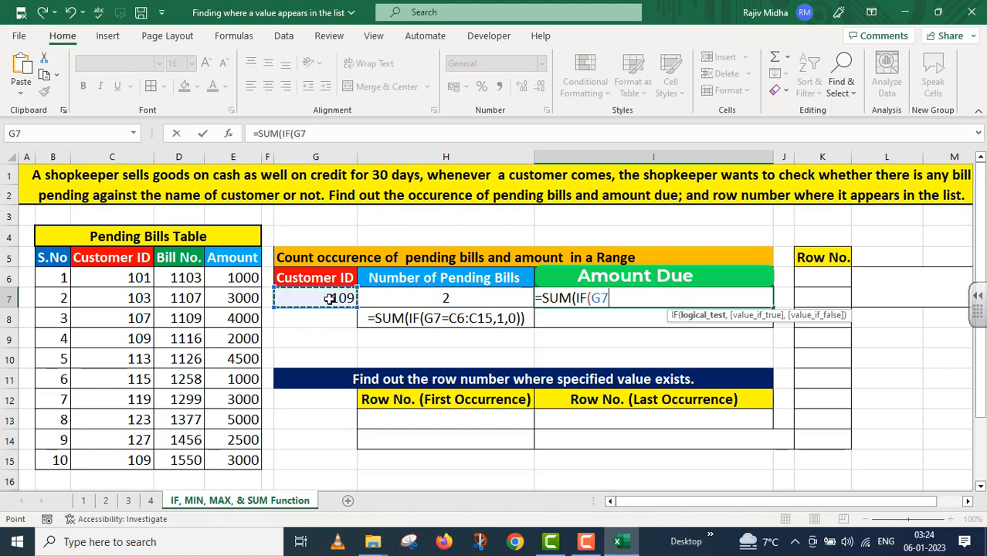
{"action": "type", "text": "="}
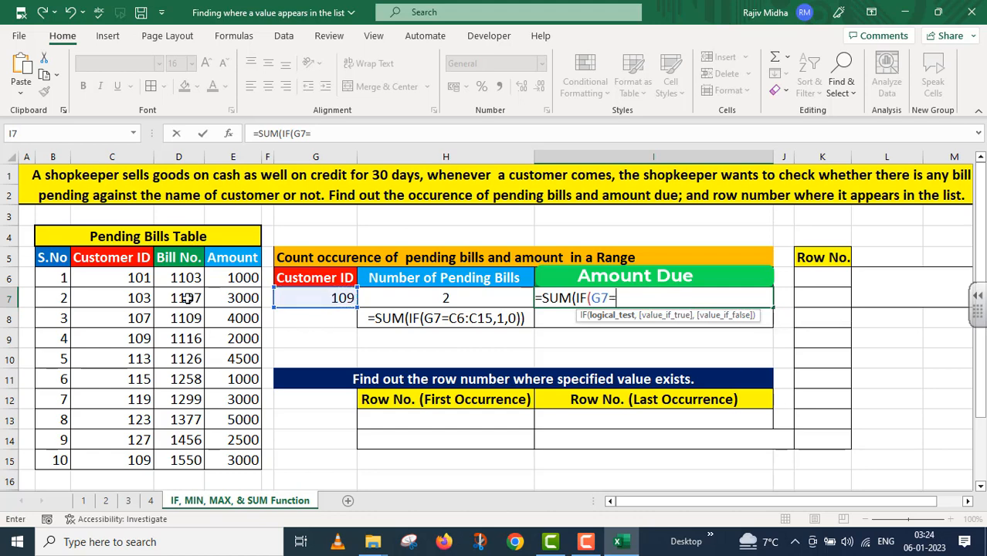
{"action": "left_click_drag", "start_coordinate": [139, 277], "coordinate": [131, 462]}
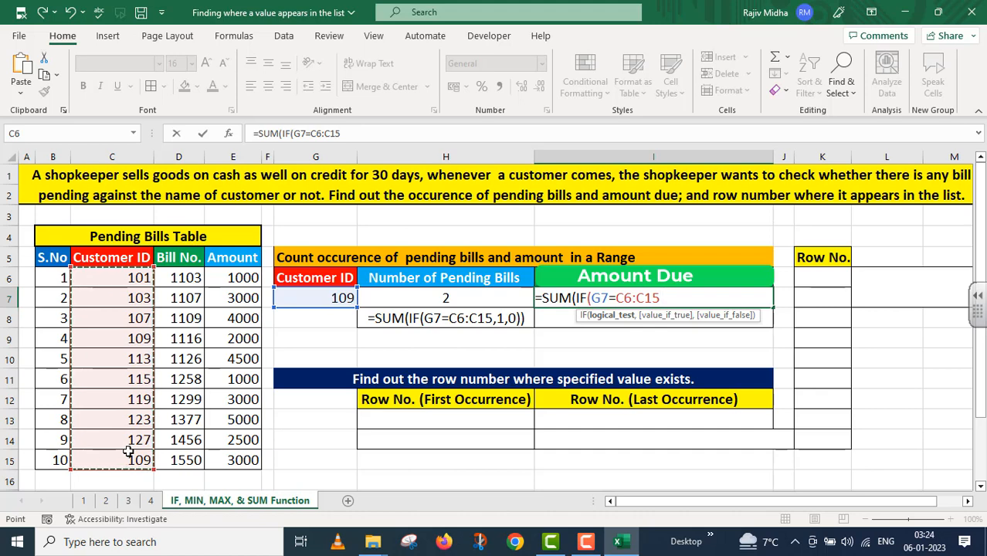
{"action": "type", "text": ","}
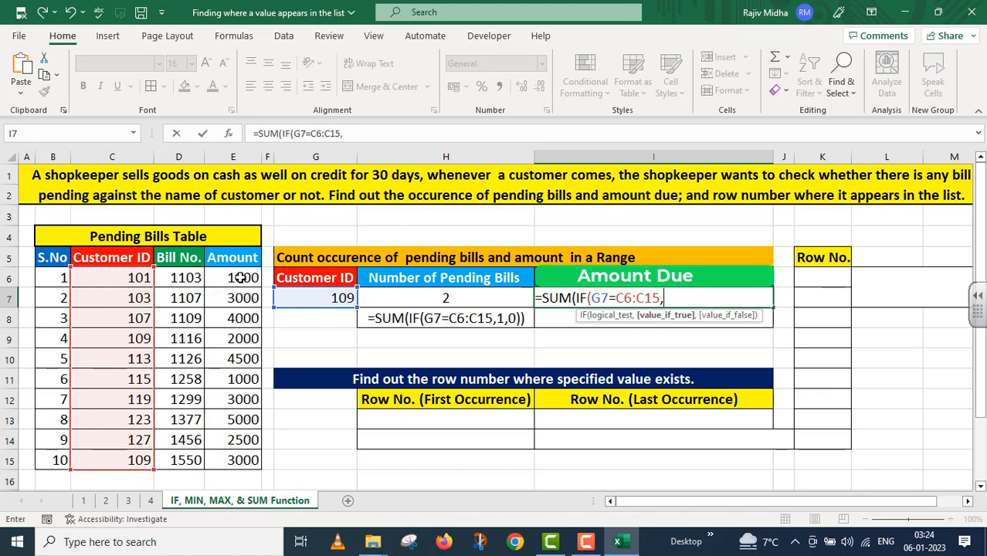
{"action": "left_click_drag", "start_coordinate": [238, 278], "coordinate": [250, 462]}
{"action": "type", "text": ","}
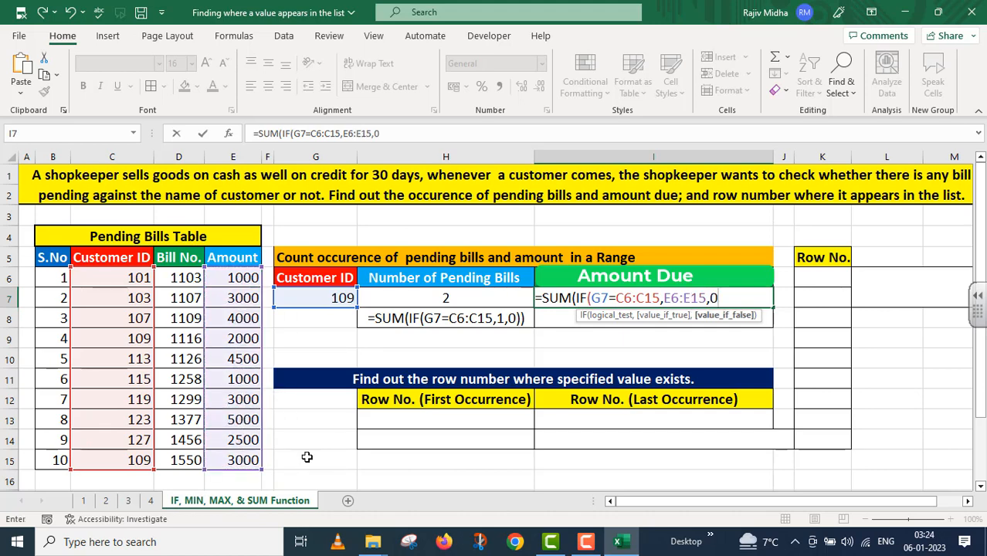
{"action": "type", "text": "0)"}
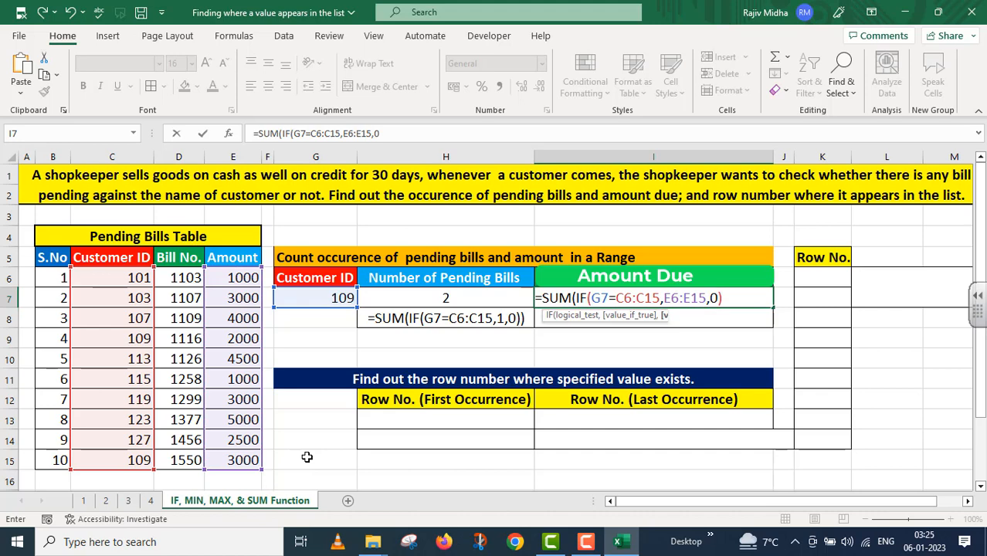
{"action": "type", "text": ")"}
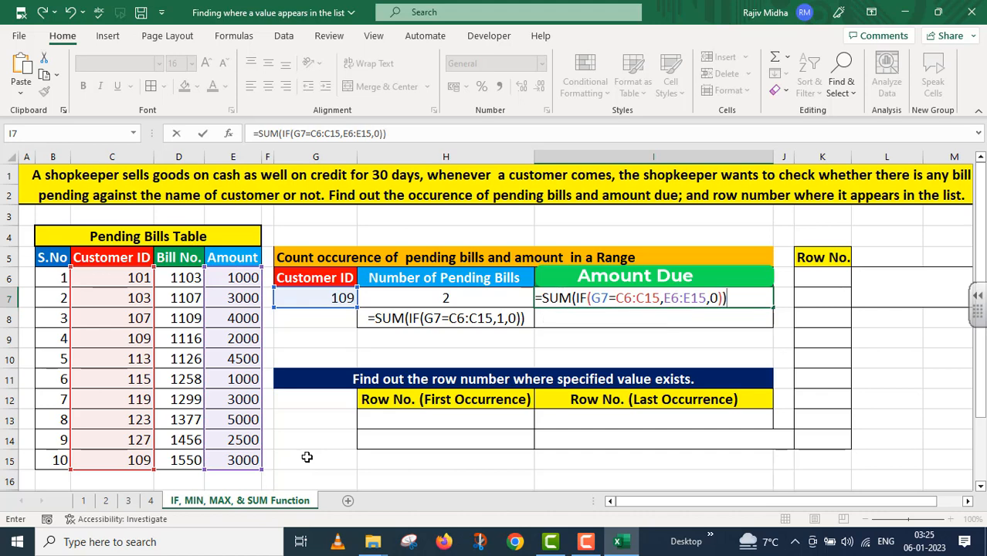
{"action": "key", "text": "Return"}
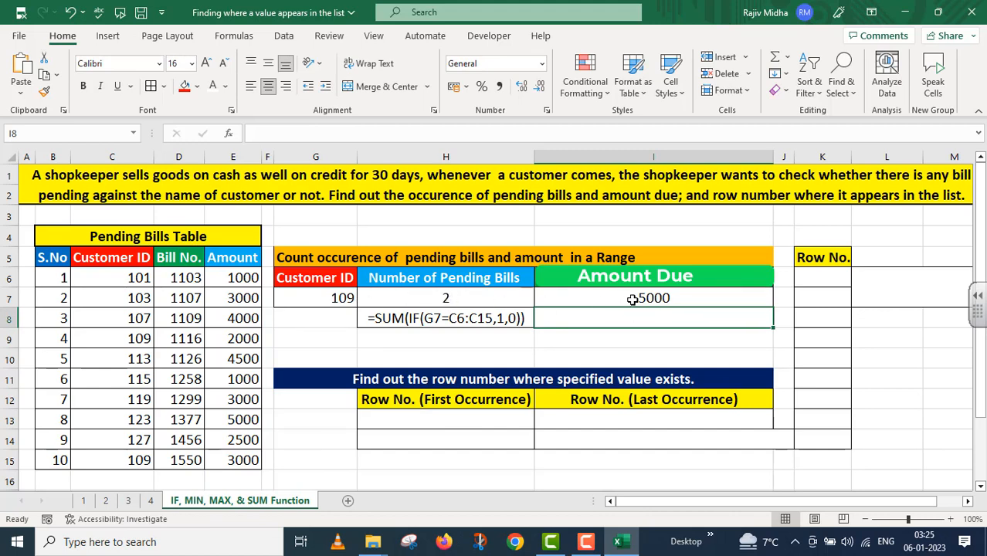
{"action": "left_click", "coordinate": [139, 339]}
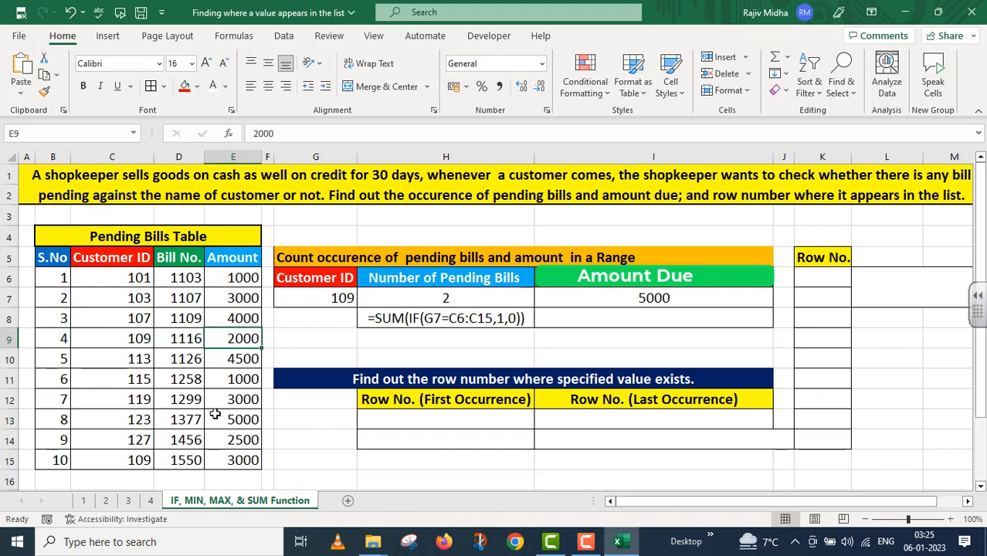
{"action": "left_click", "coordinate": [150, 461]}
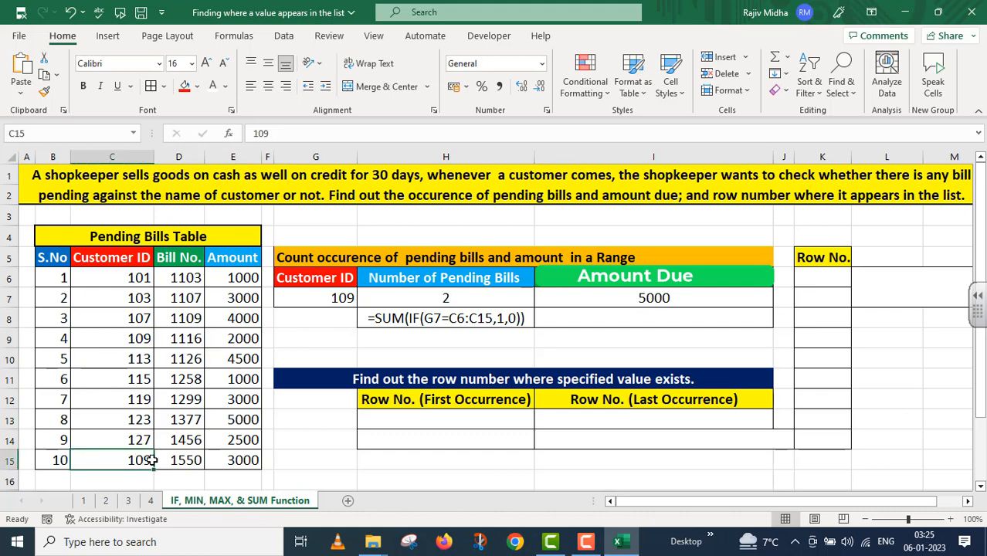
Copy the I7 formula into I8 as plain text so it reads =SUM(IF(G7=C6:C15,E6:E15,0)).
{"action": "left_click", "coordinate": [223, 461]}
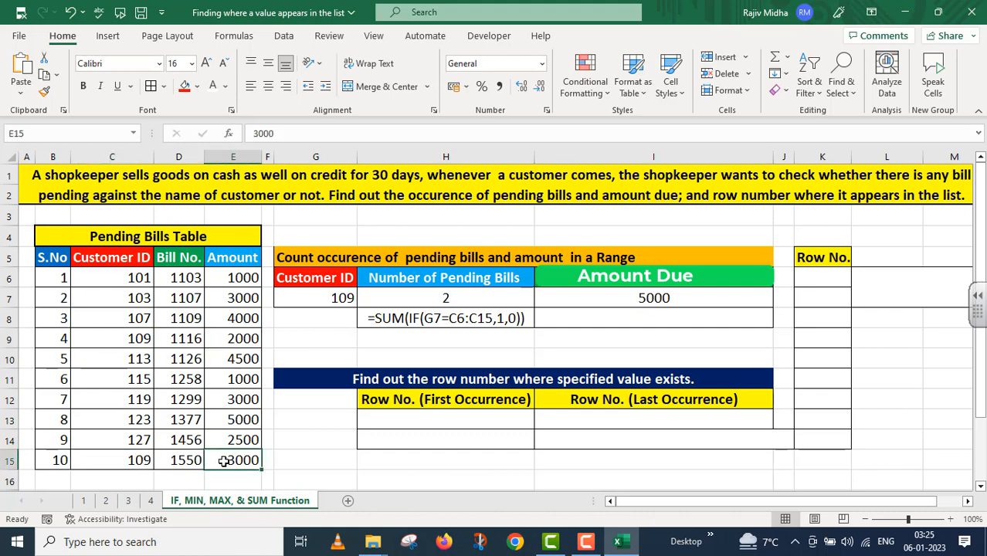
{"action": "left_click", "coordinate": [648, 300]}
{"action": "left_click", "coordinate": [399, 133]}
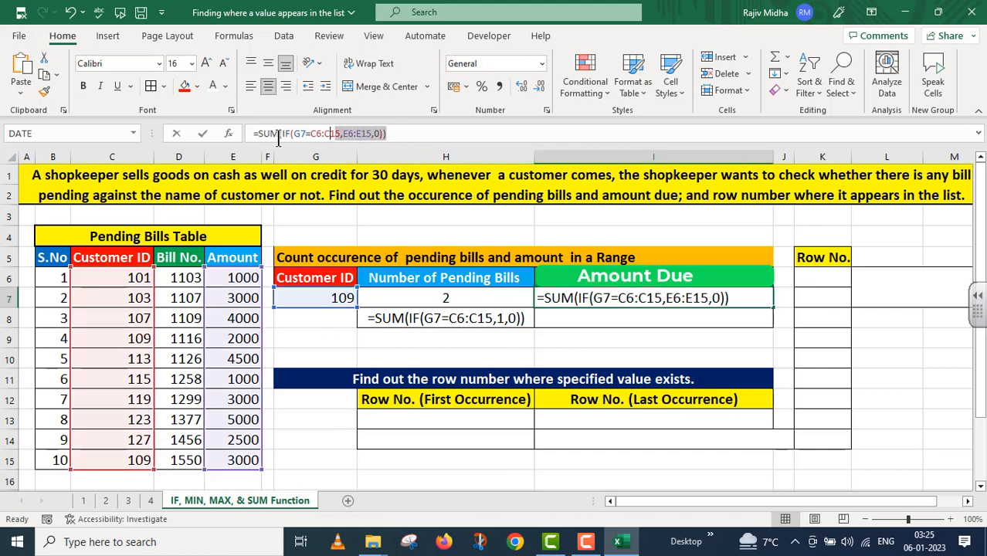
{"action": "key", "text": "Return"}
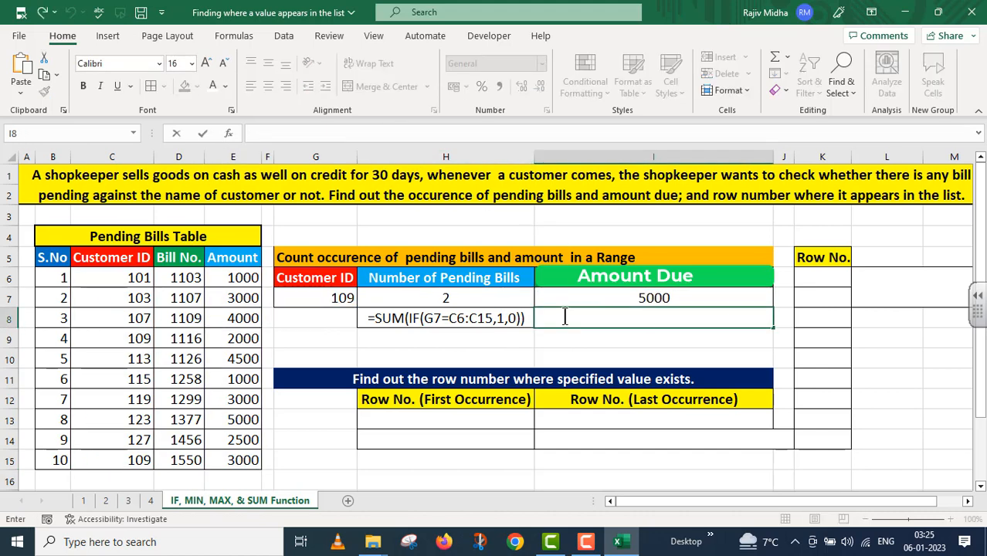
{"action": "key", "text": "ctrl+v"}
{"action": "left_click", "coordinate": [537, 315]}
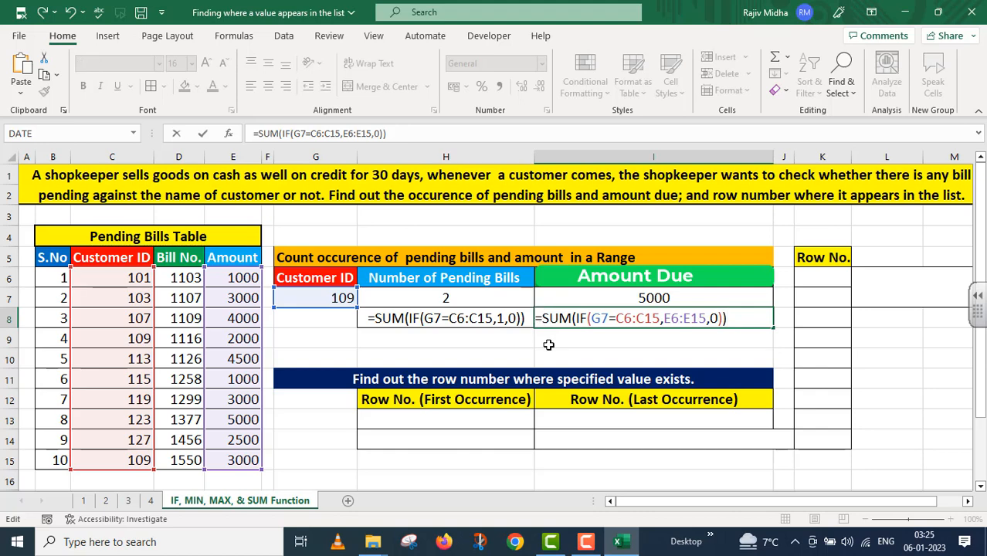
{"action": "type", "text": "'"}
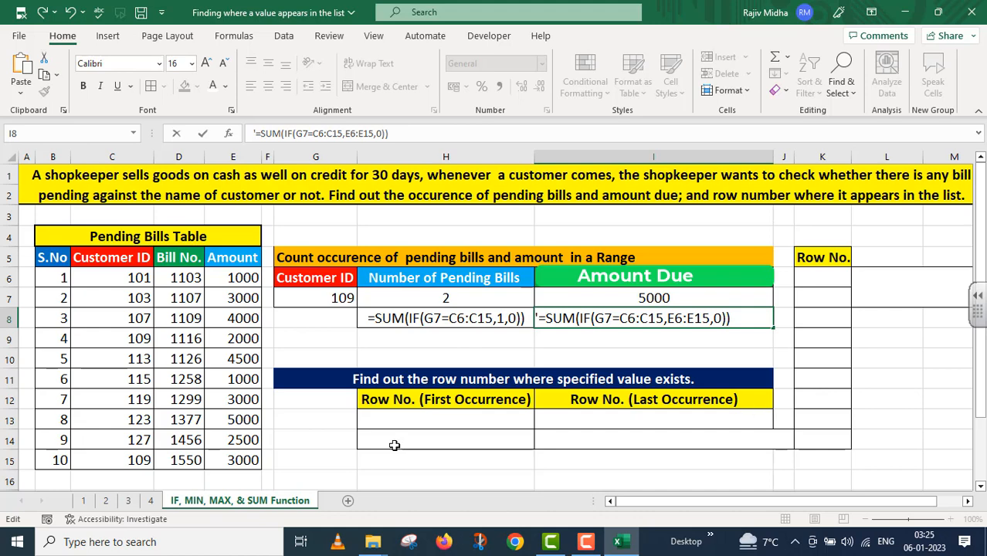
Enter =MIN(IF(G7=C6:C15,ROW(C6:C15)," ")) in H13 for the first occurrence's row number, and check it against the customer's first row in the table.
{"action": "left_click", "coordinate": [389, 417]}
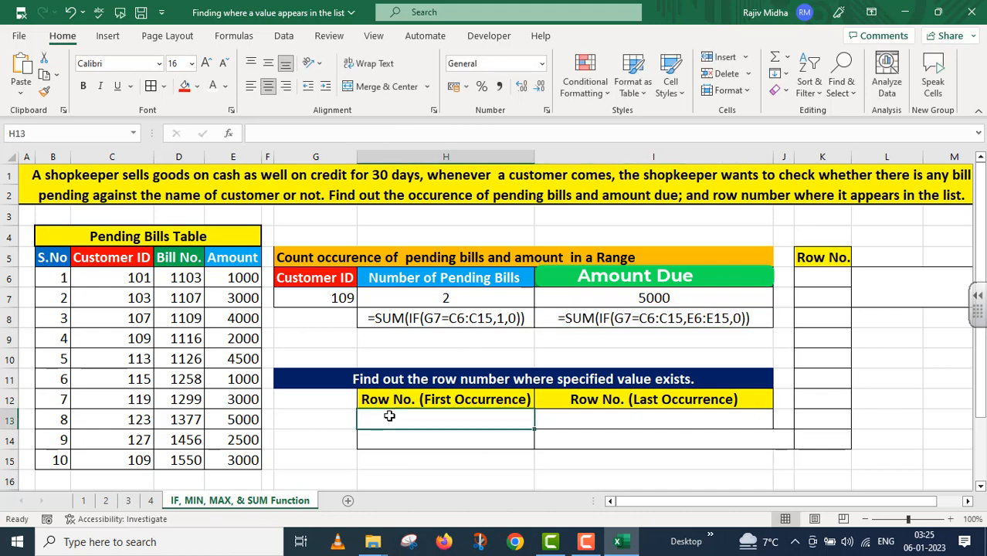
{"action": "type", "text": "="}
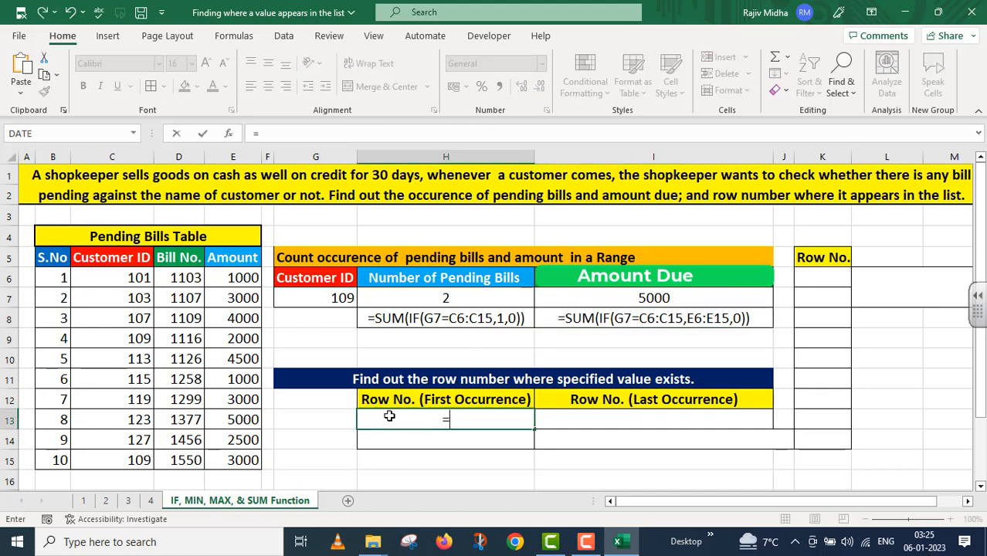
{"action": "type", "text": "MIN"}
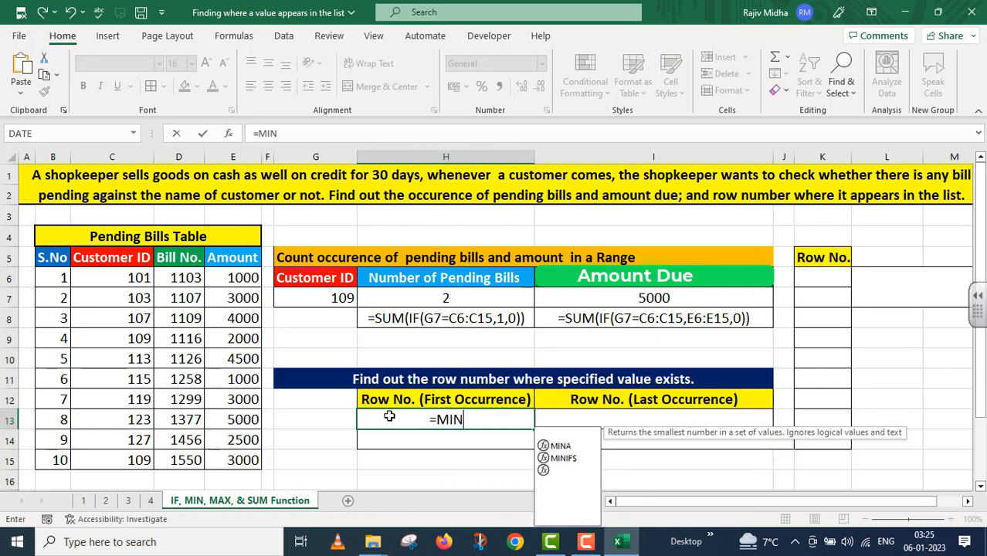
{"action": "type", "text": "(IF("}
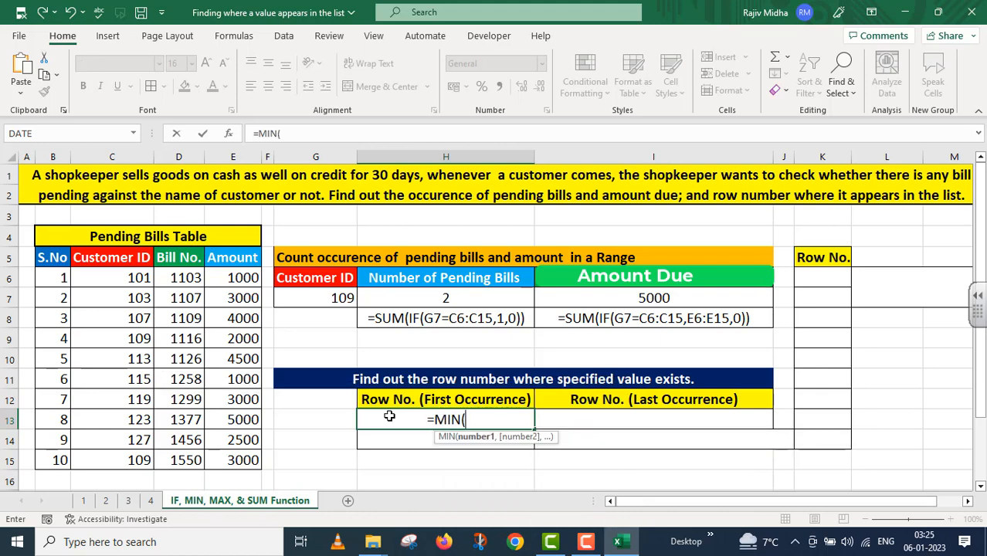
{"action": "left_click", "coordinate": [337, 298]}
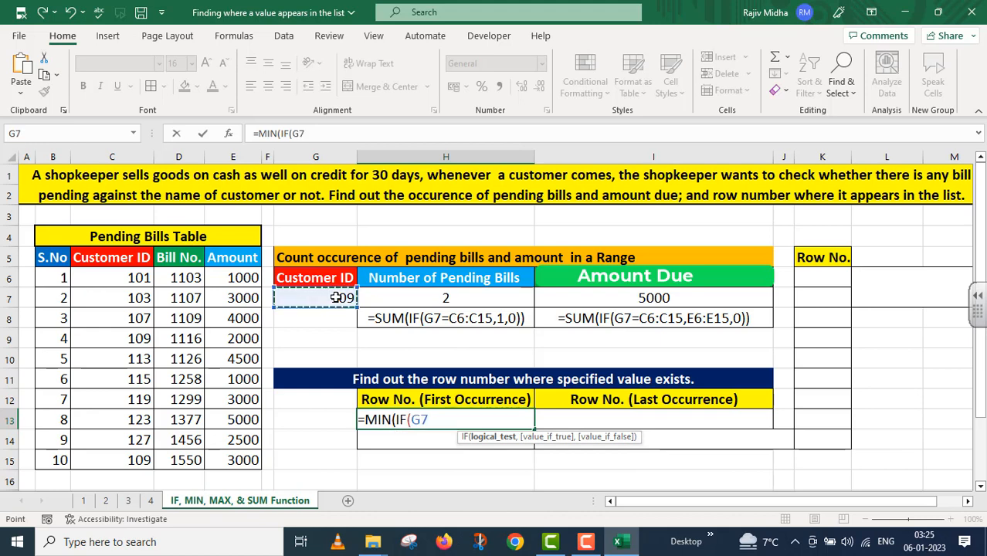
{"action": "type", "text": "="}
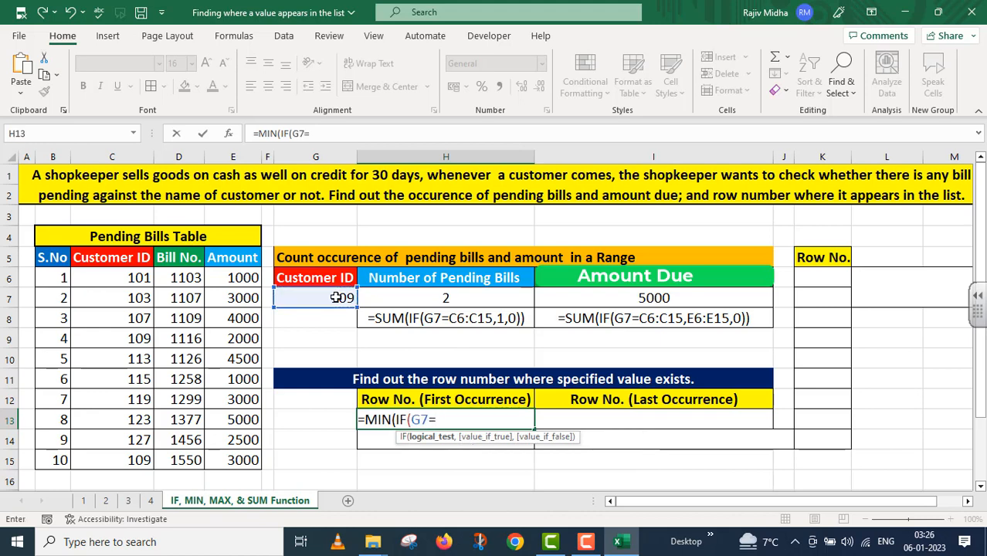
{"action": "left_click_drag", "start_coordinate": [115, 278], "coordinate": [115, 459]}
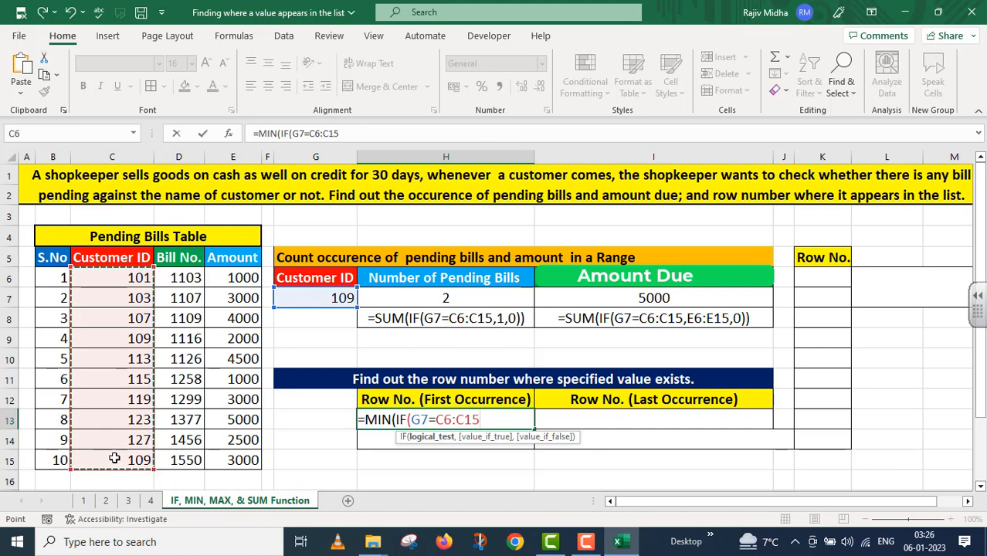
{"action": "type", "text": ","}
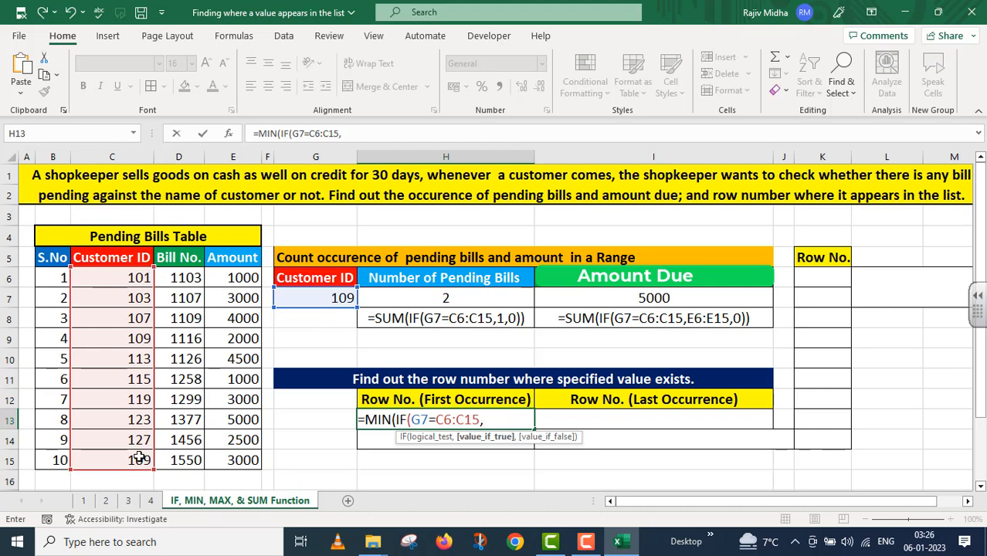
{"action": "type", "text": "ROW("}
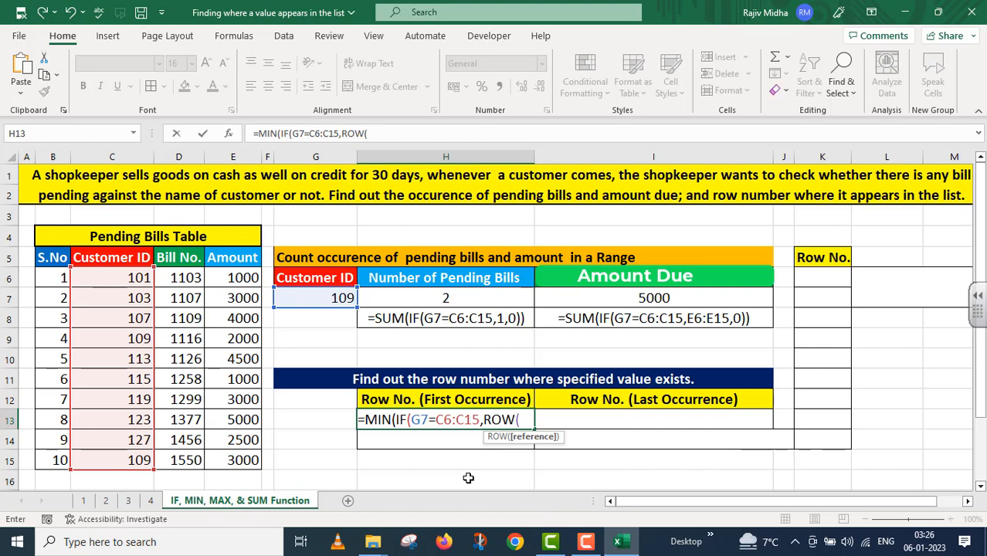
{"action": "left_click", "coordinate": [118, 278]}
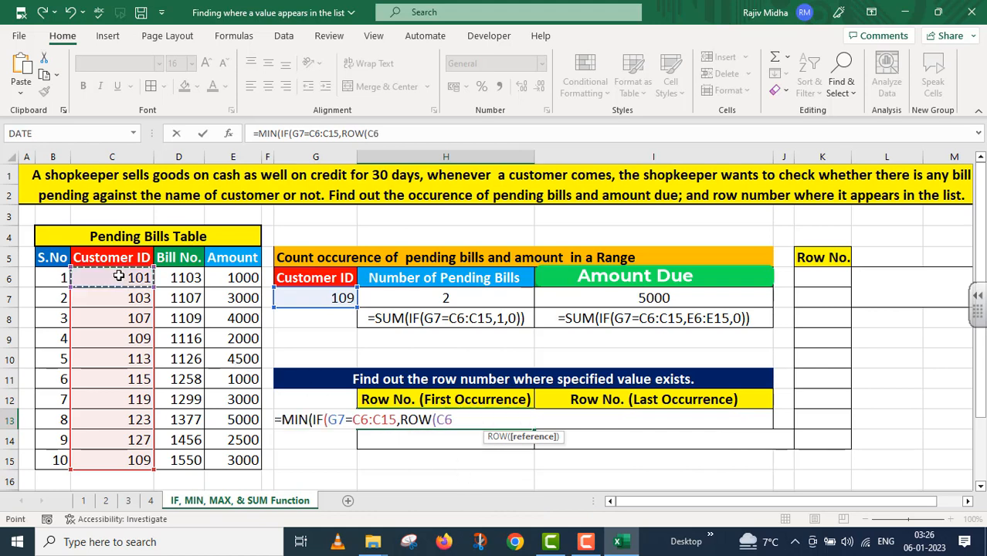
{"action": "left_click_drag", "start_coordinate": [118, 277], "coordinate": [120, 455]}
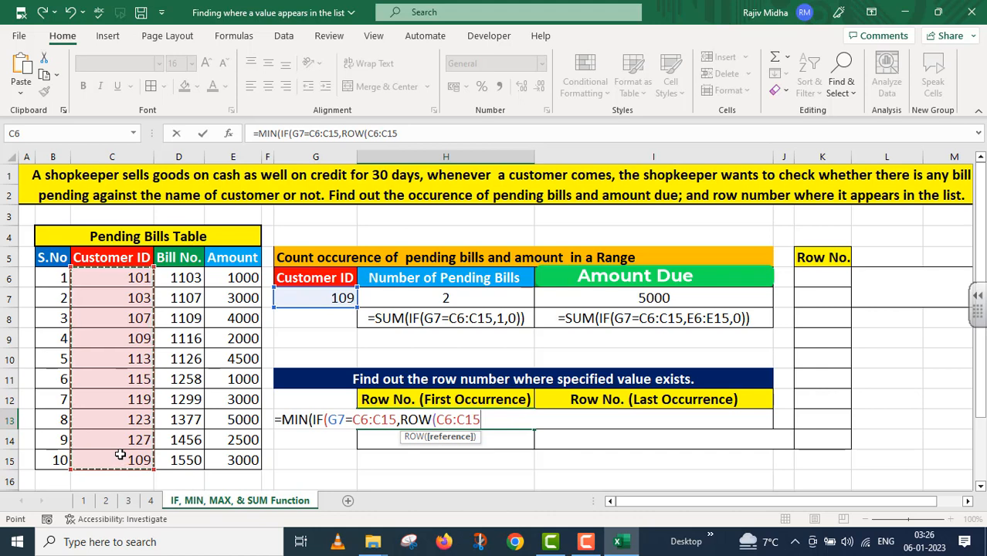
{"action": "type", "text": ")"}
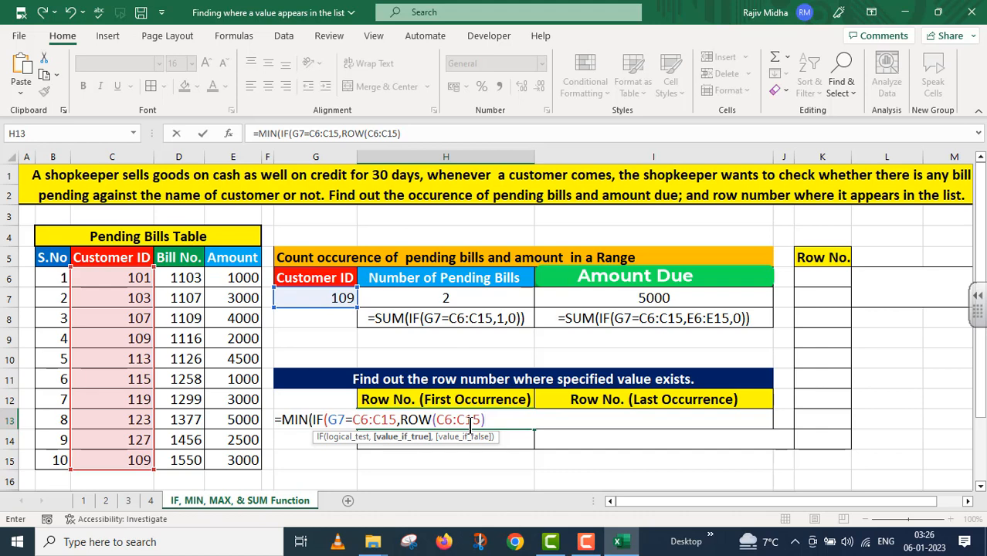
{"action": "type", "text": ","}
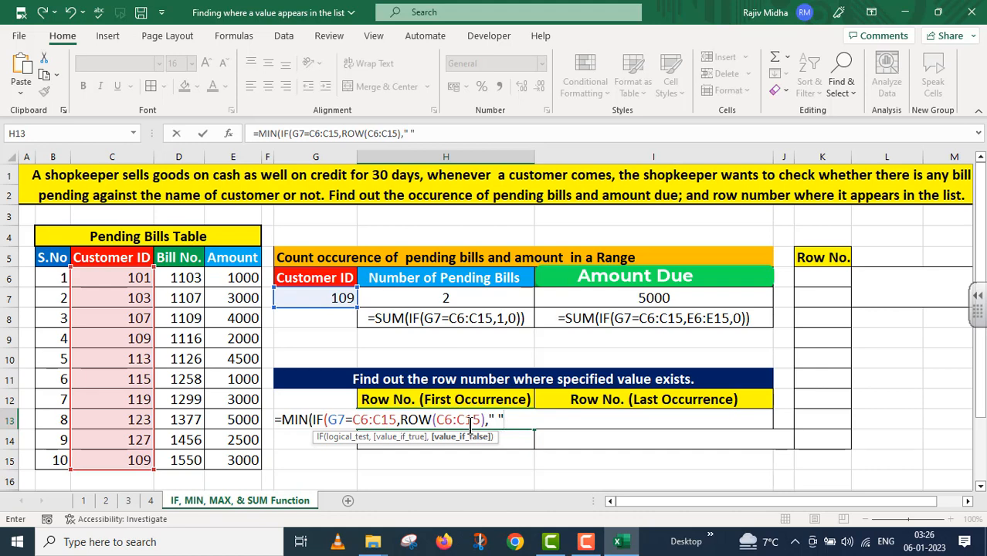
{"action": "type", "text": "\" \")"}
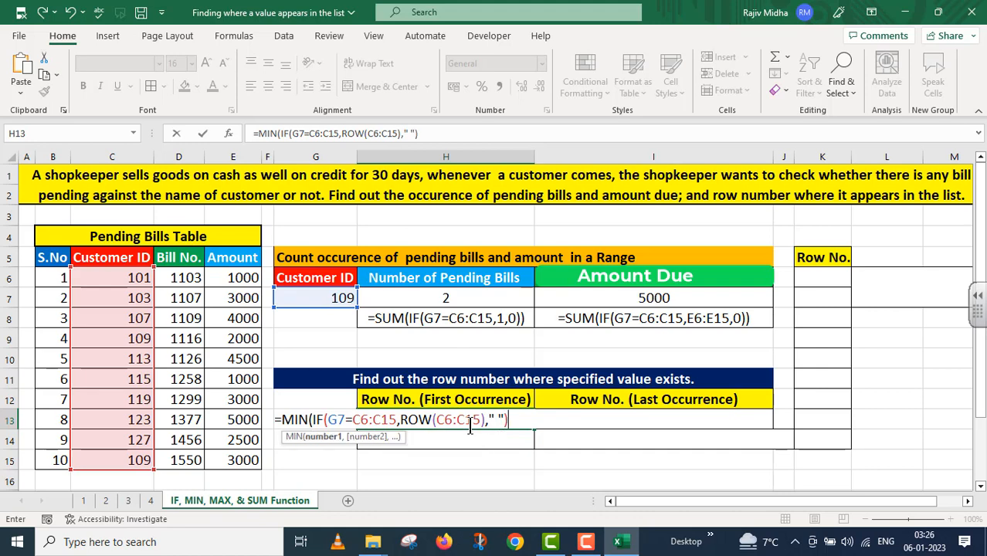
{"action": "type", "text": ")"}
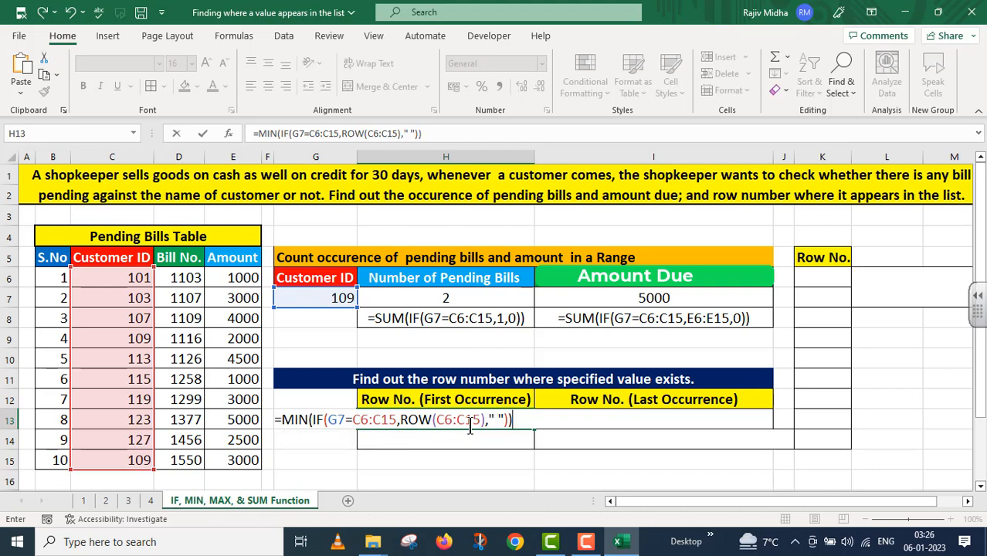
{"action": "key", "text": "Return"}
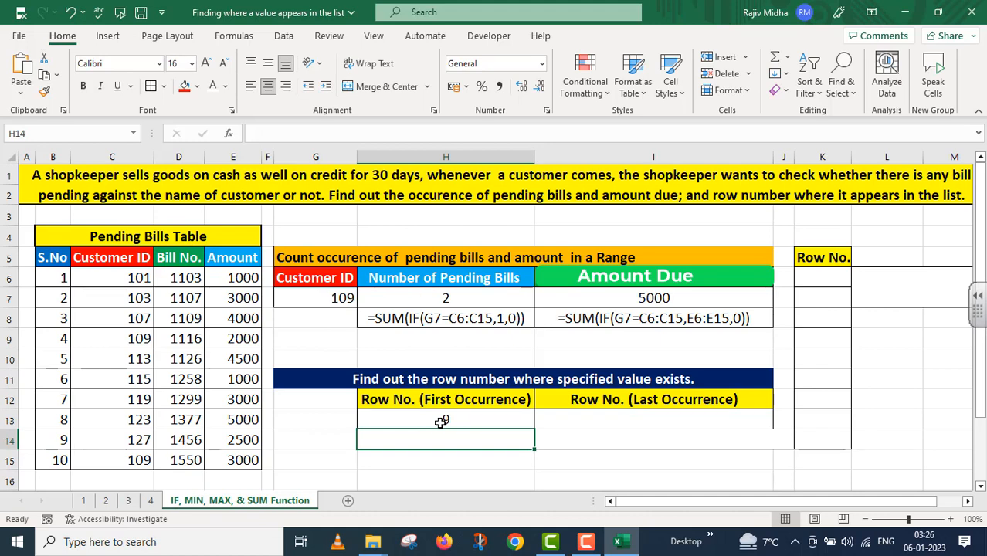
{"action": "left_click", "coordinate": [10, 338]}
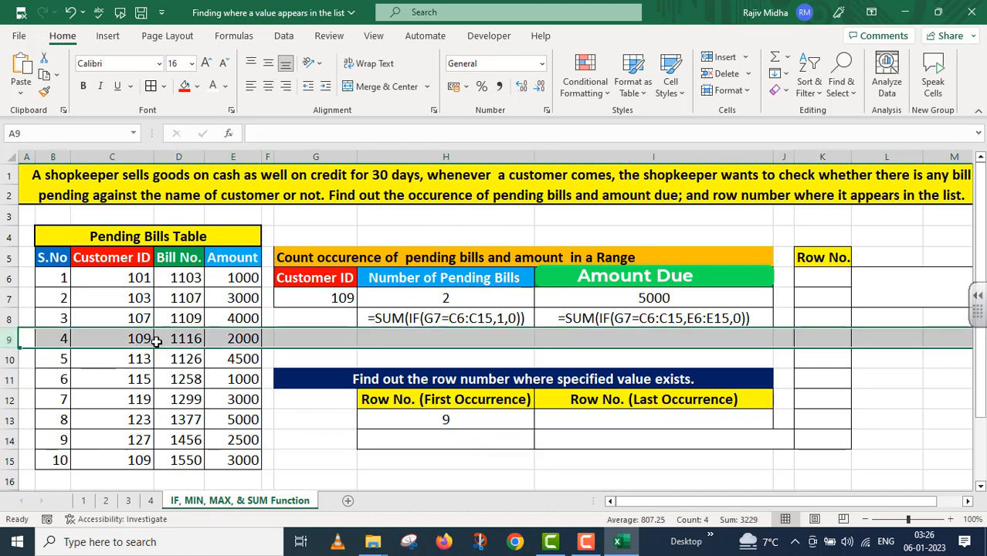
Copy the H13 formula into H14 as plain text so it reads =MIN(IF(G7=C6:C15,ROW(C6:C15)," ")).
{"action": "left_click", "coordinate": [400, 421]}
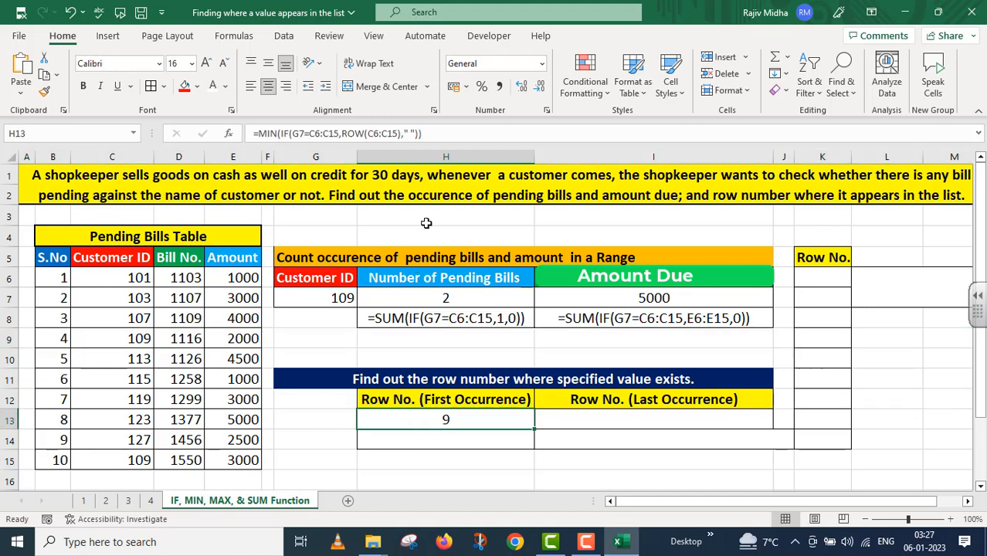
{"action": "left_click", "coordinate": [442, 133]}
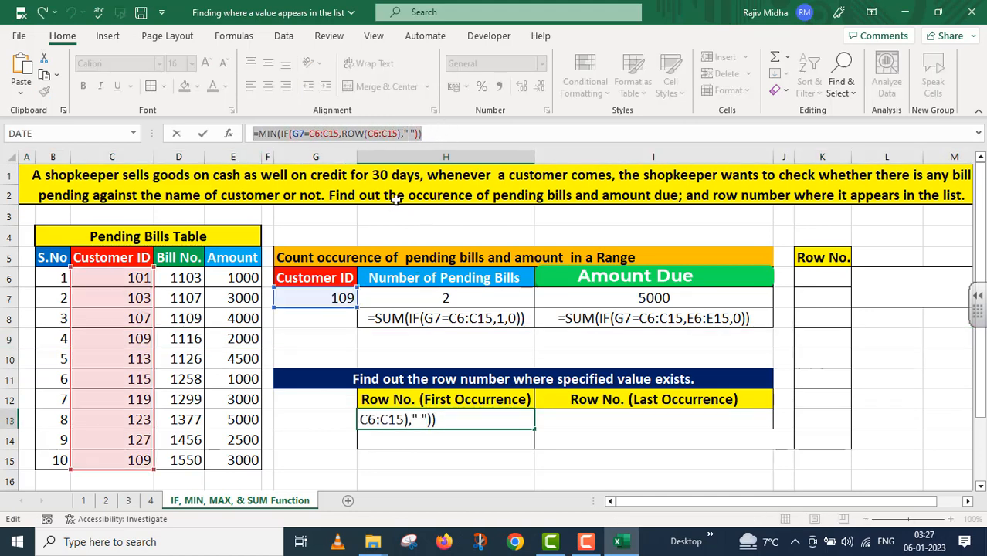
{"action": "key", "text": "ctrl+c"}
{"action": "key", "text": "Return"}
{"action": "key", "text": "ctrl+v"}
{"action": "left_click", "coordinate": [275, 438]}
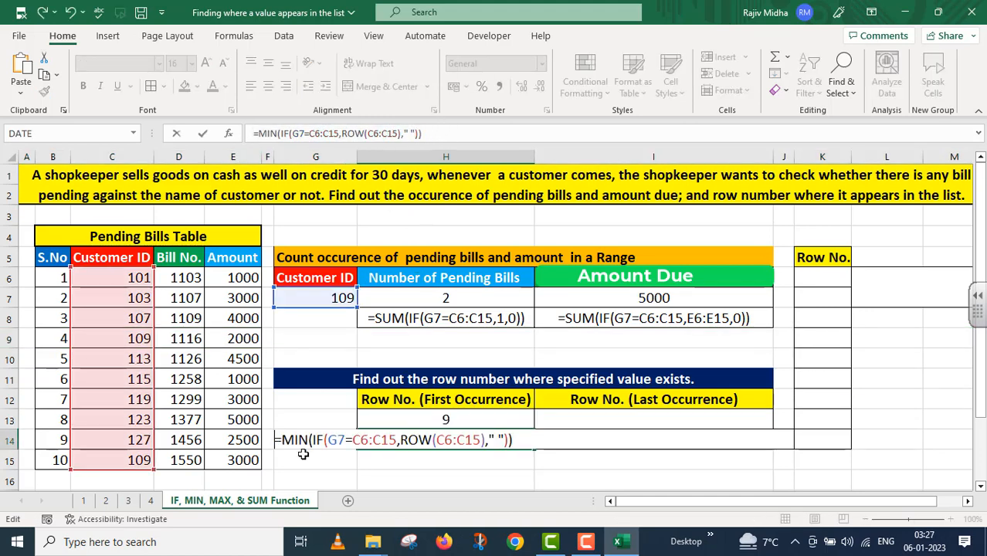
{"action": "type", "text": "'"}
{"action": "left_click", "coordinate": [380, 475]}
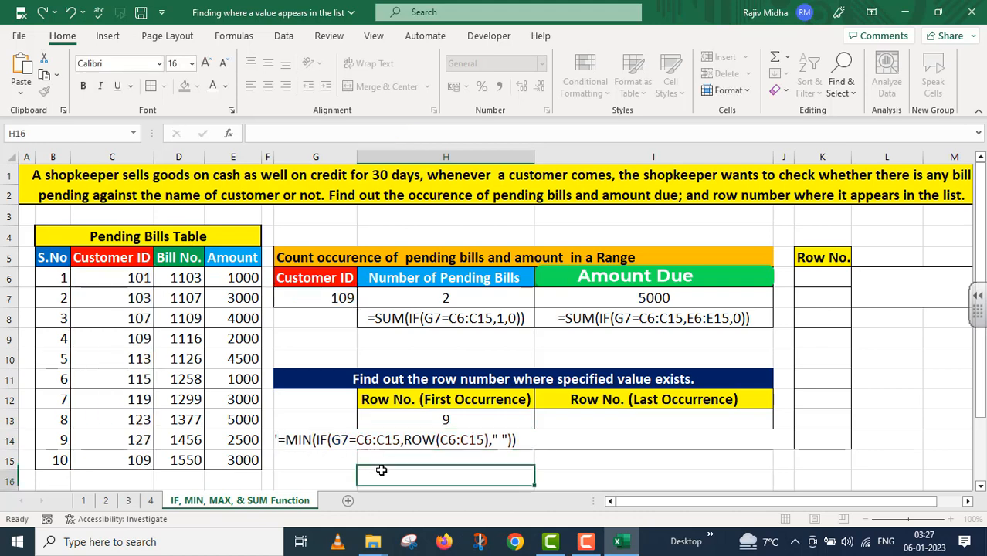
{"action": "left_click", "coordinate": [467, 460]}
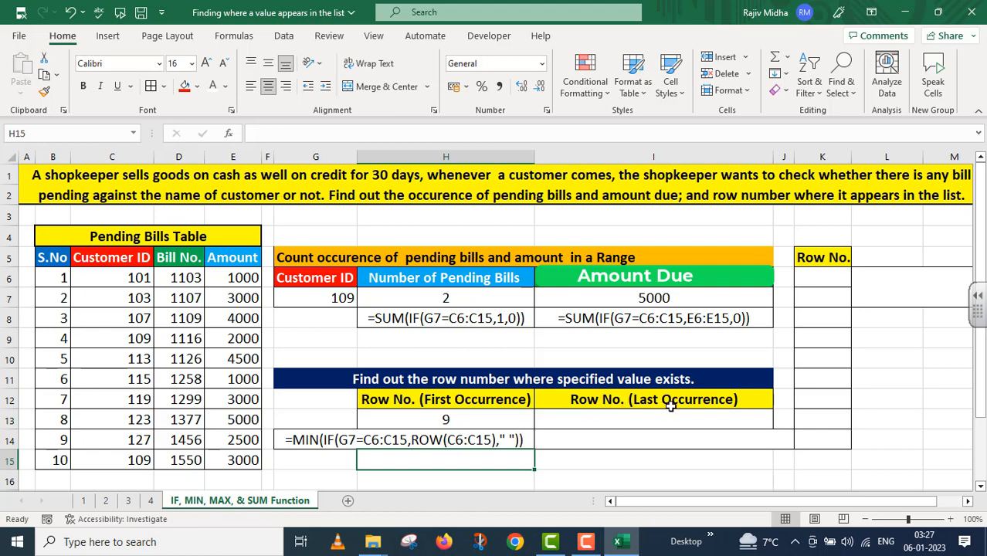
Enter =MAX(IF(G7=C6:C15,ROW(C6:C15)," ")) in I13 for the last occurrence's row number, and check it against the customer's last row in the table.
{"action": "left_click", "coordinate": [573, 417]}
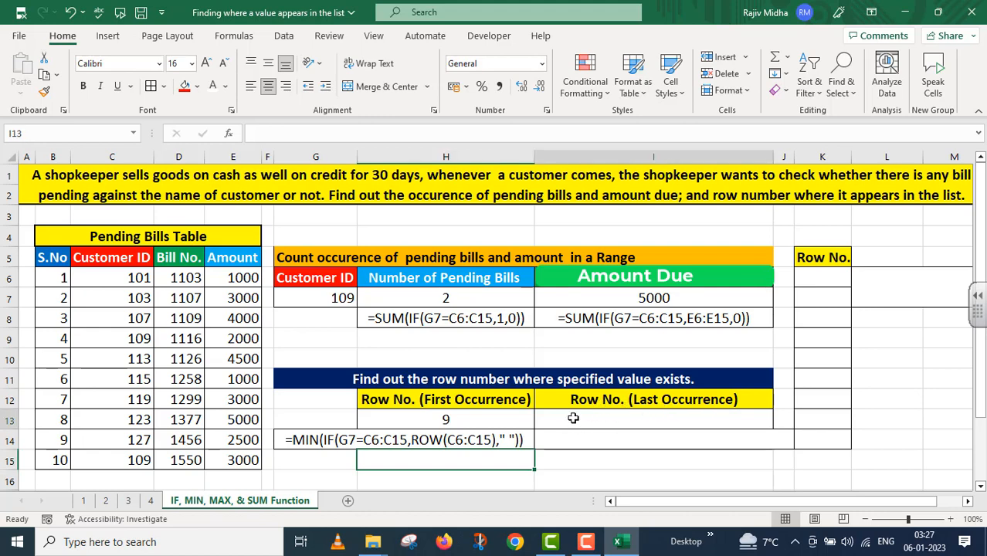
{"action": "type", "text": "=M"}
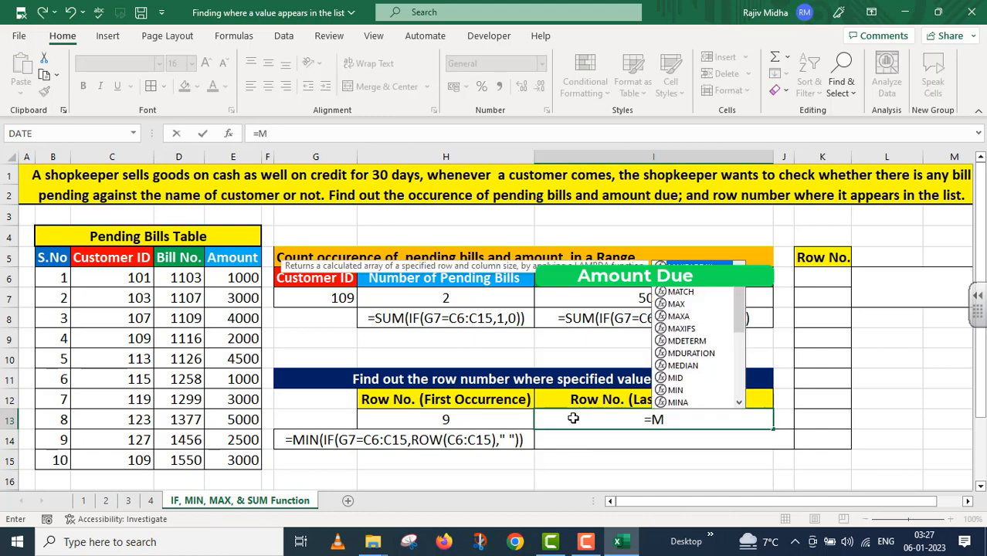
{"action": "type", "text": "AX("}
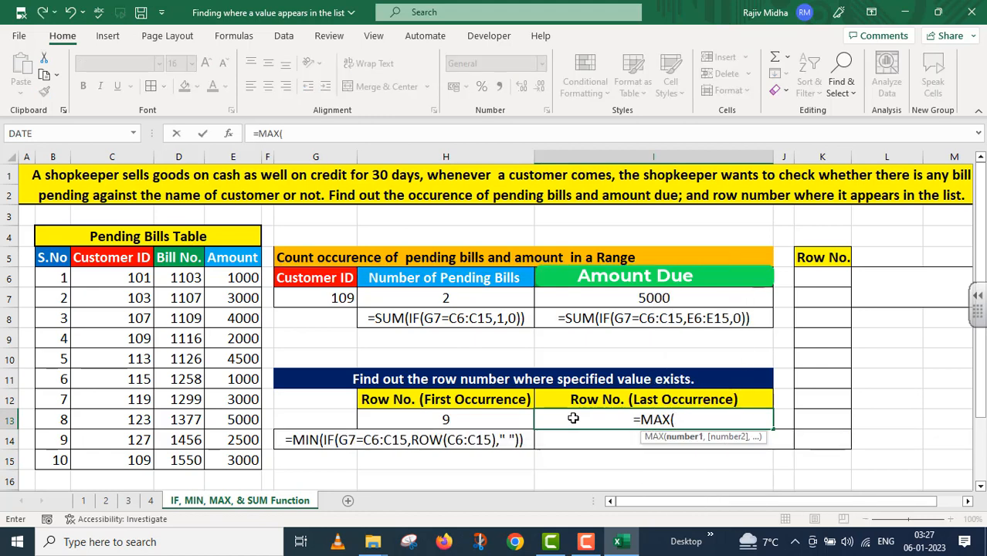
{"action": "type", "text": "IF("}
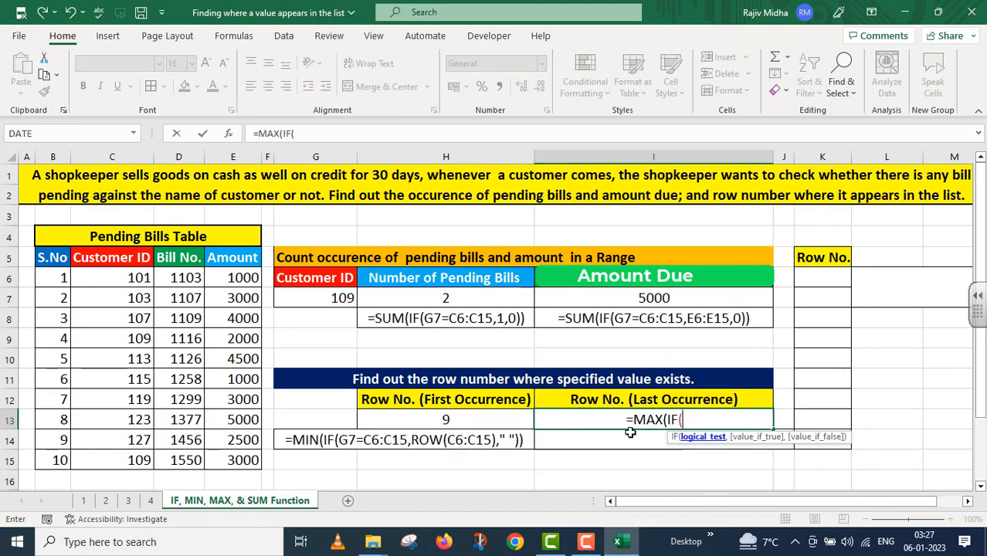
{"action": "left_click", "coordinate": [326, 300]}
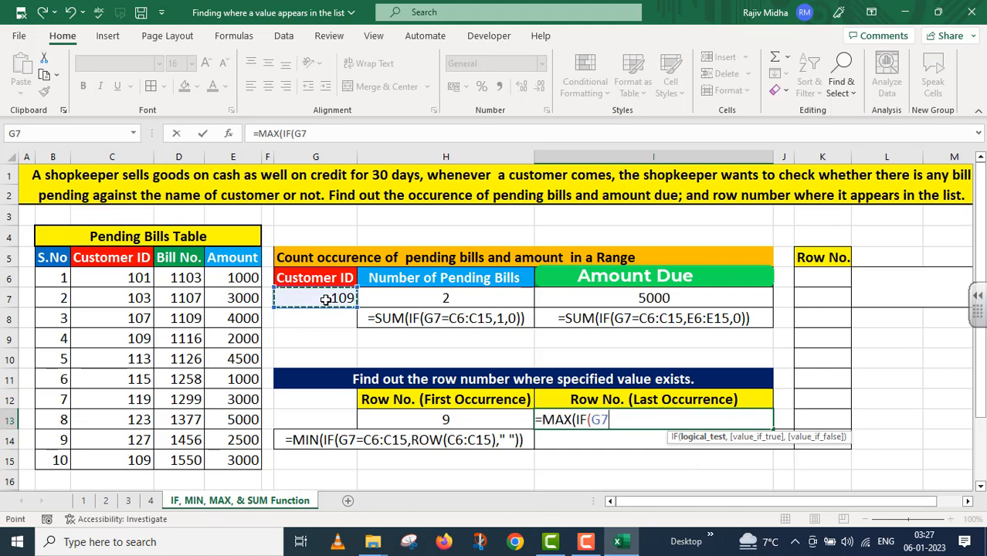
{"action": "type", "text": "="}
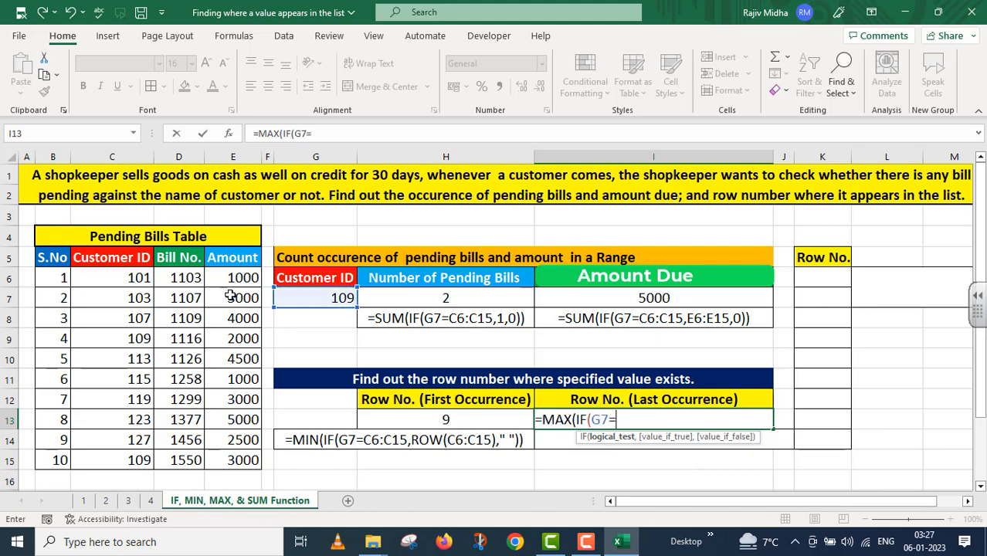
{"action": "left_click_drag", "start_coordinate": [137, 278], "coordinate": [128, 461]}
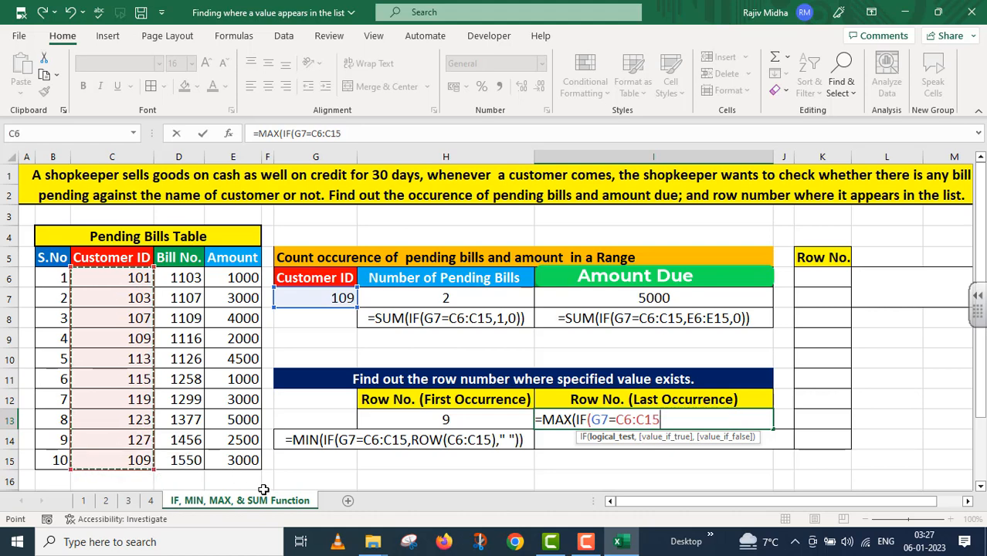
{"action": "type", "text": ","}
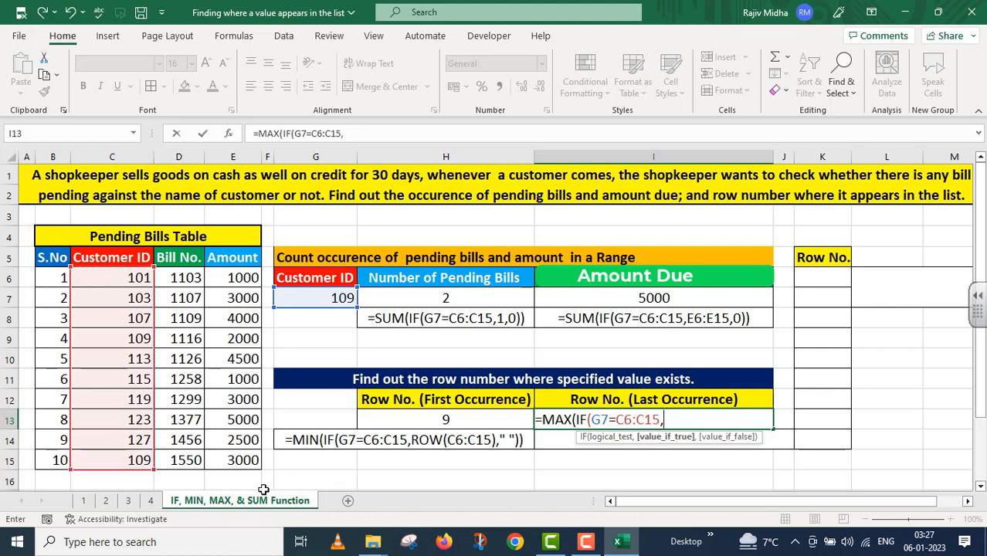
{"action": "type", "text": "ROW("}
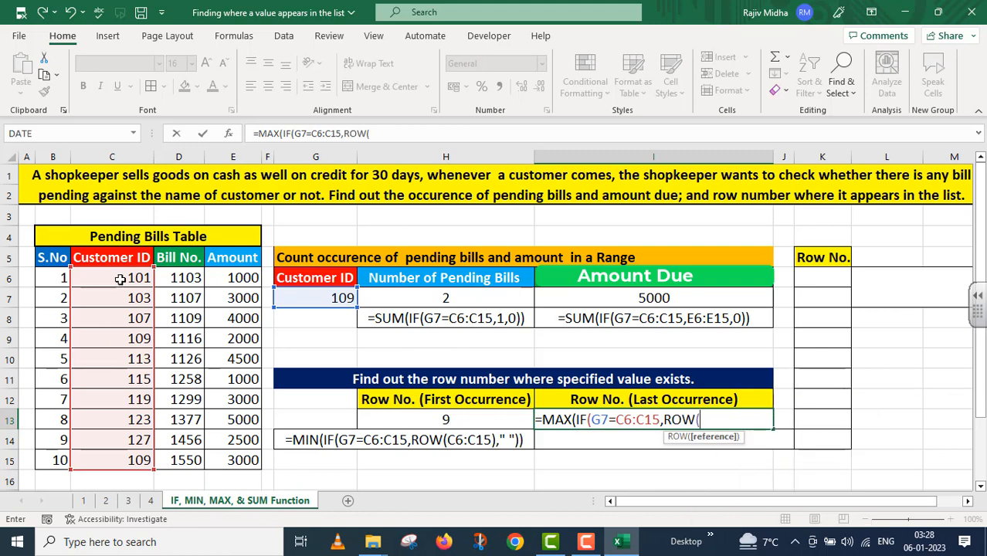
{"action": "left_click_drag", "start_coordinate": [121, 278], "coordinate": [122, 455]}
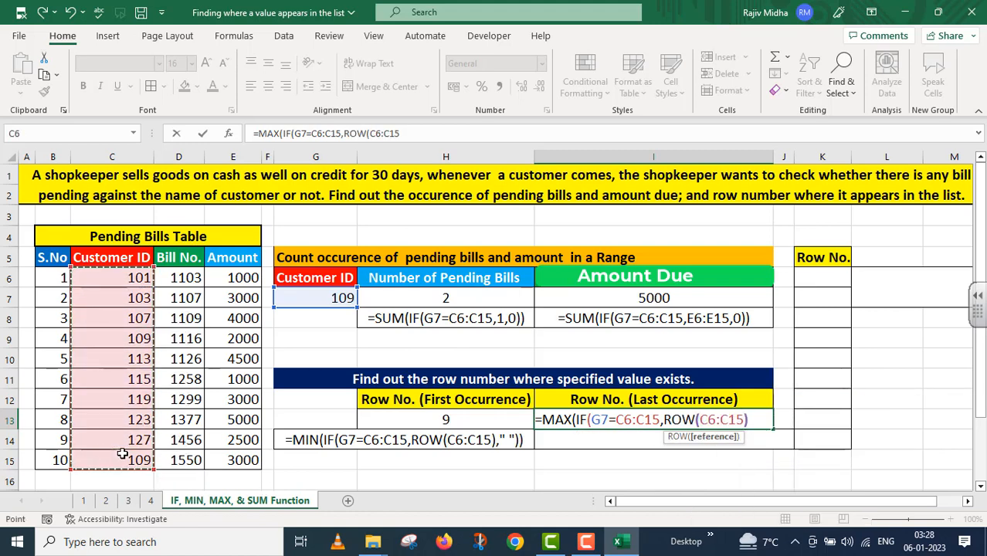
{"action": "type", "text": "),"}
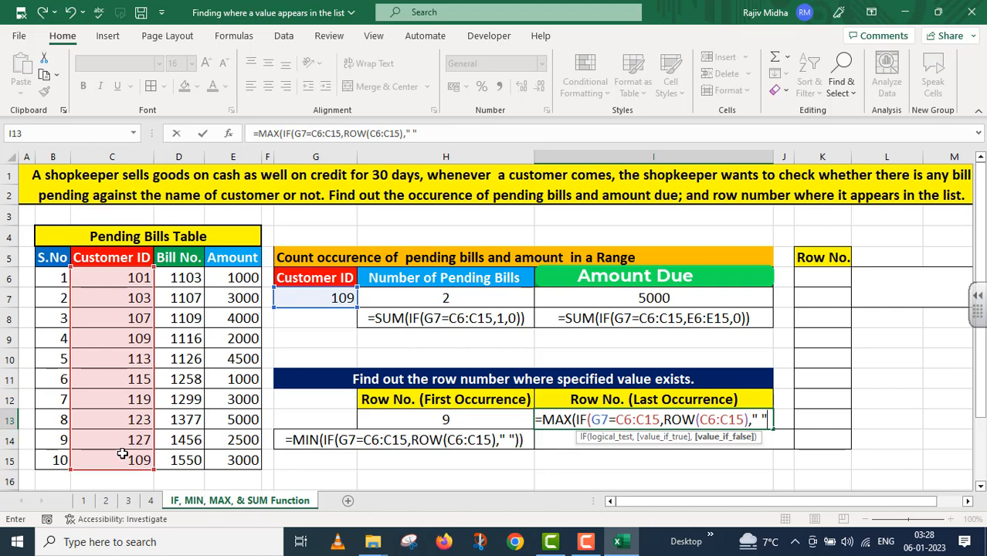
{"action": "type", "text": "\" \"))"}
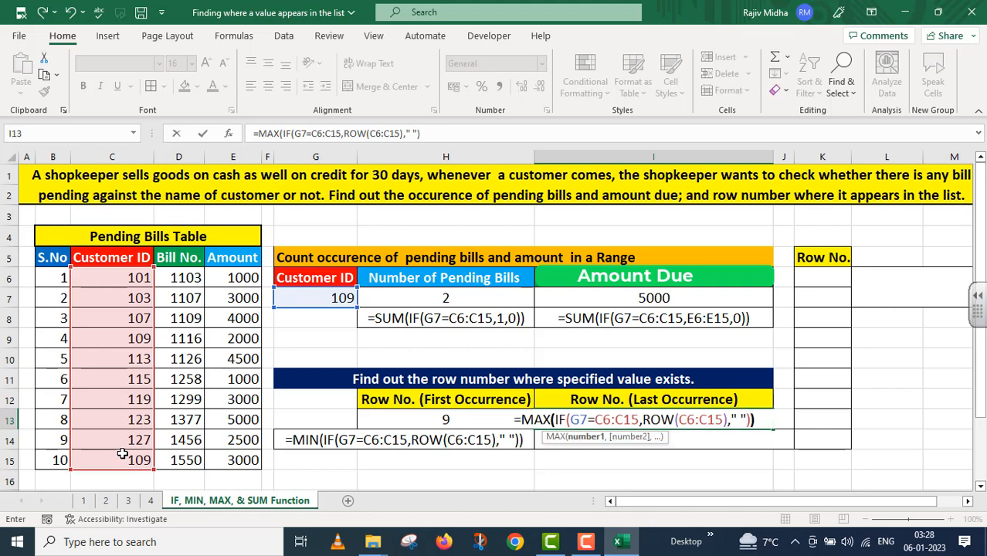
{"action": "key", "text": "Return"}
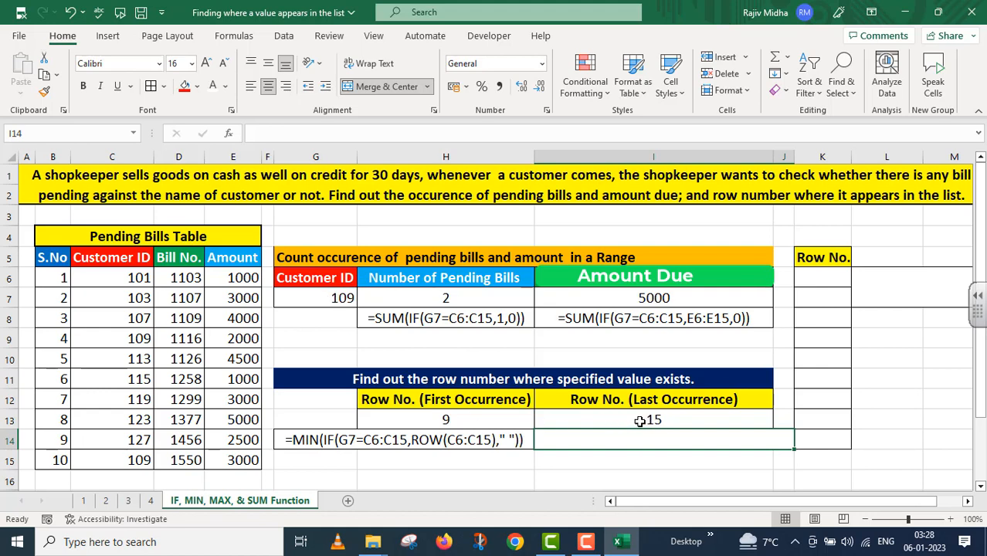
{"action": "left_click", "coordinate": [7, 460]}
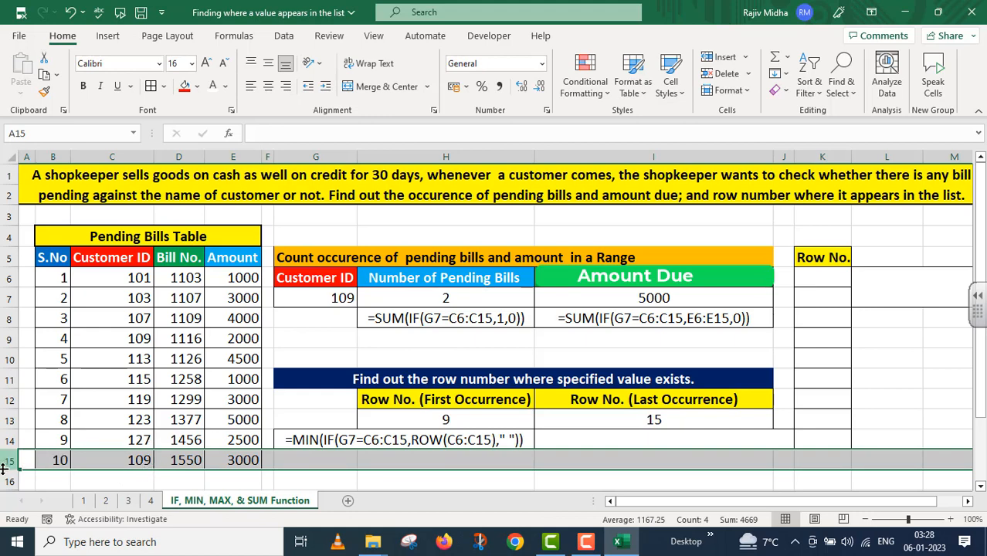
Copy the I13 formula into I14 as plain text so it reads =MAX(IF(G7=C6:C15,ROW(C6:C15)," ")).
{"action": "left_click", "coordinate": [624, 420]}
{"action": "left_click_drag", "start_coordinate": [423, 133], "coordinate": [254, 133]}
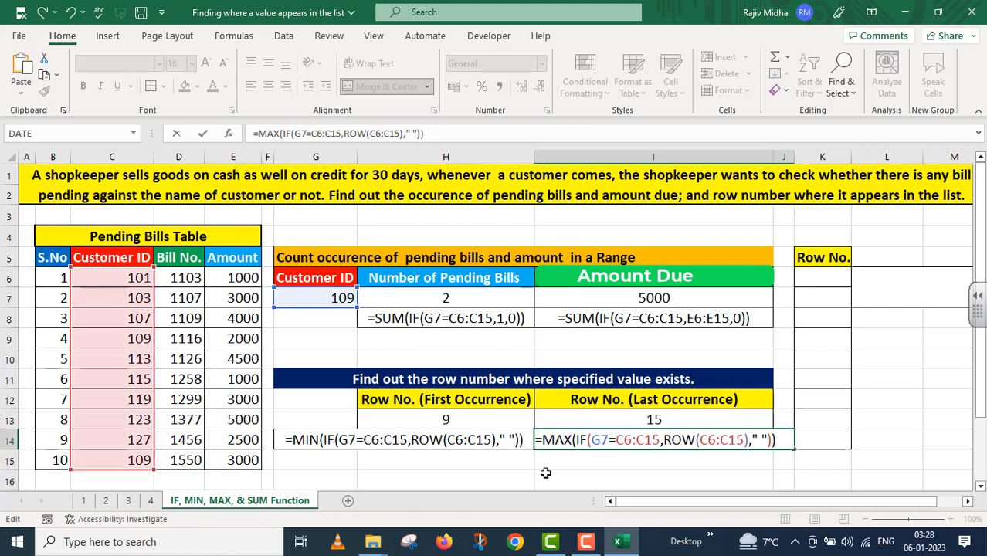
{"action": "key", "text": "Home"}
{"action": "type", "text": "'"}
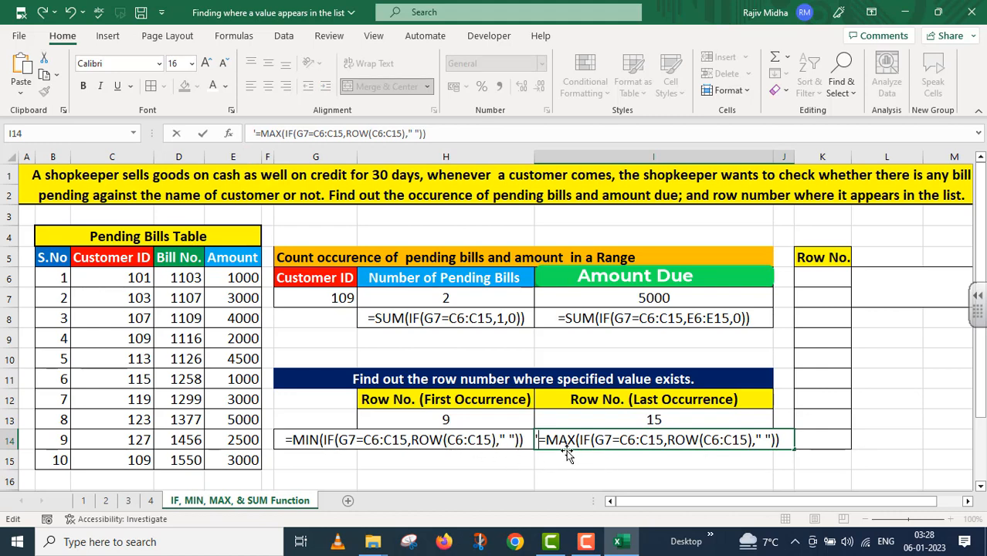
Enter =IF(G7=C6:C15,ROW(C6:C15)," ") in K6 to list the row number of every matching bill in the Row No. column.
{"action": "left_click", "coordinate": [806, 277]}
{"action": "type", "text": "=IF("}
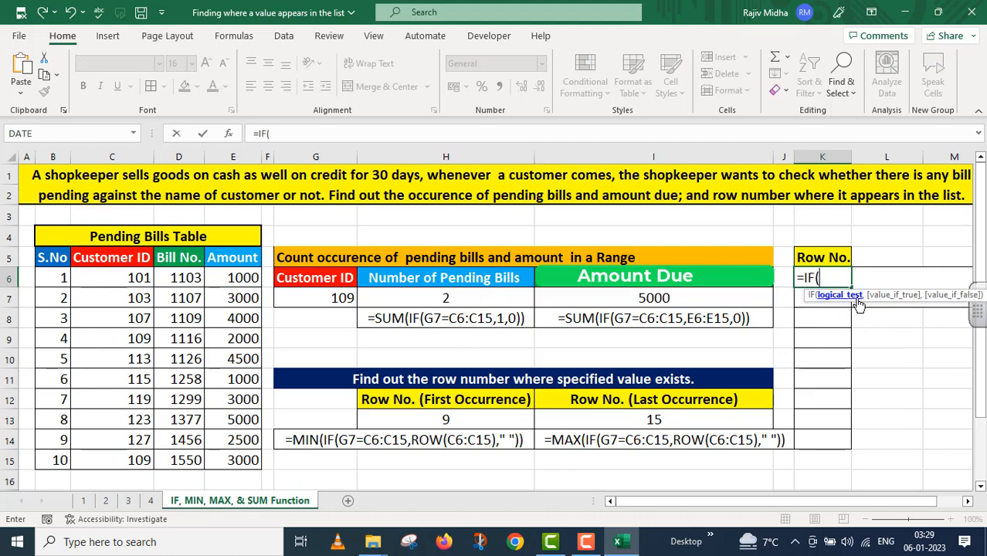
{"action": "left_click", "coordinate": [329, 301]}
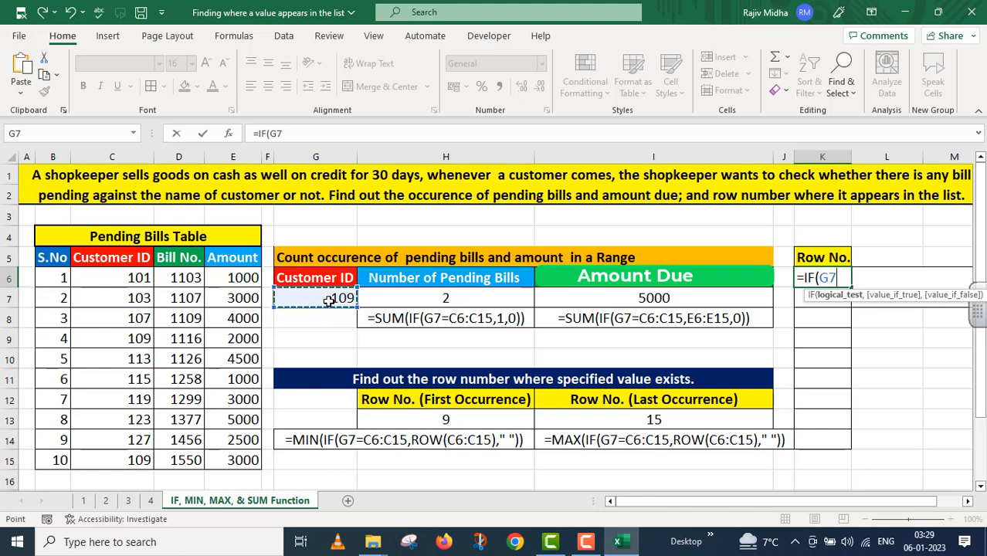
{"action": "type", "text": "="}
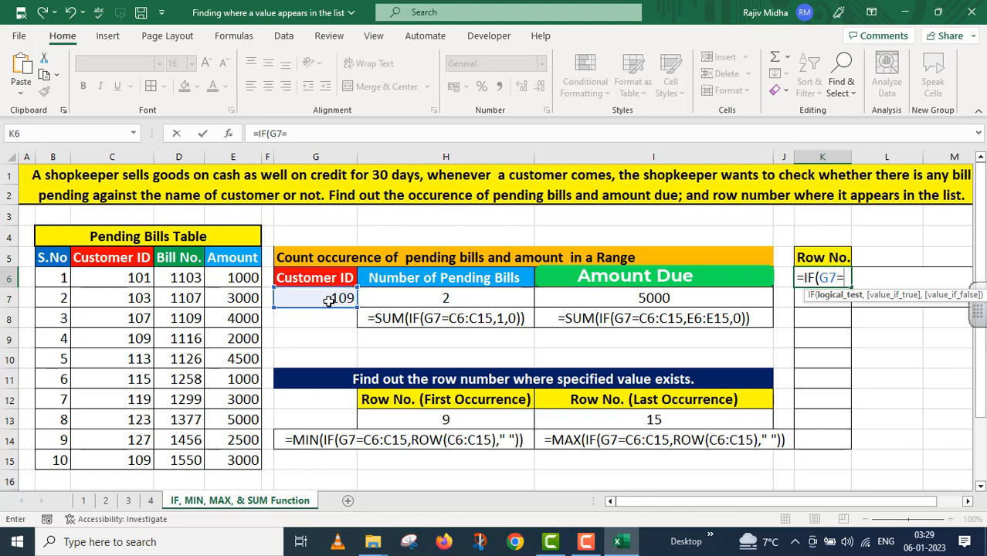
{"action": "left_click_drag", "start_coordinate": [136, 280], "coordinate": [121, 455]}
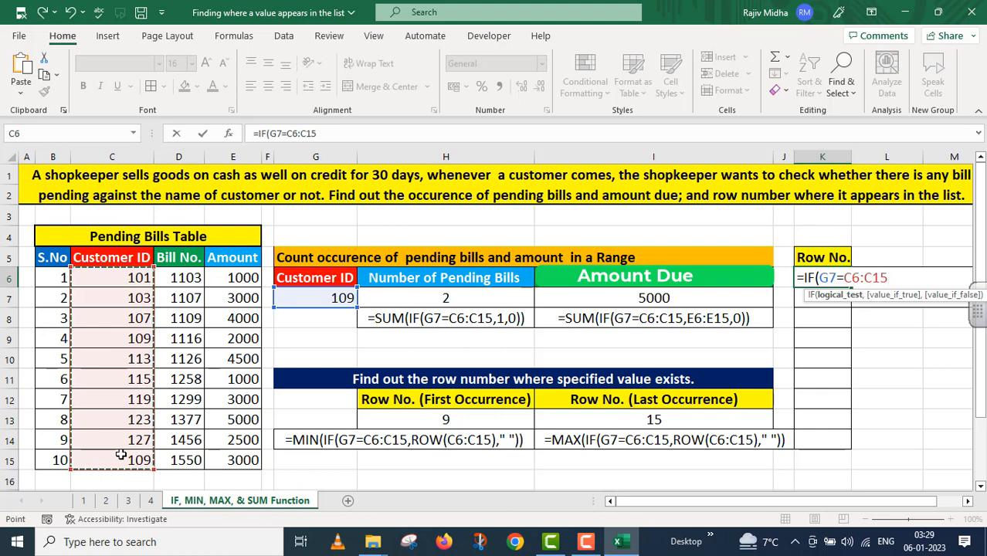
{"action": "type", "text": ",ROW("}
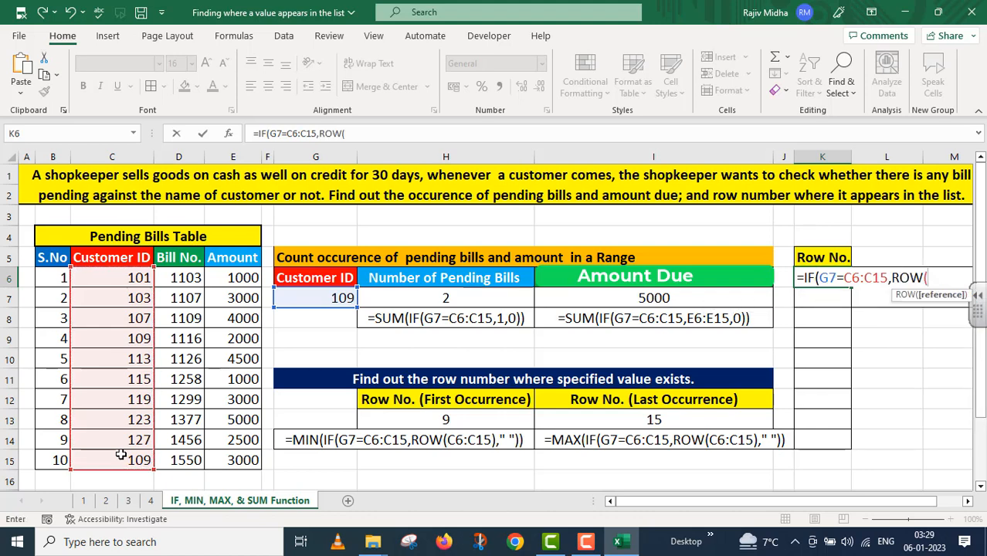
{"action": "left_click_drag", "start_coordinate": [107, 281], "coordinate": [121, 459]}
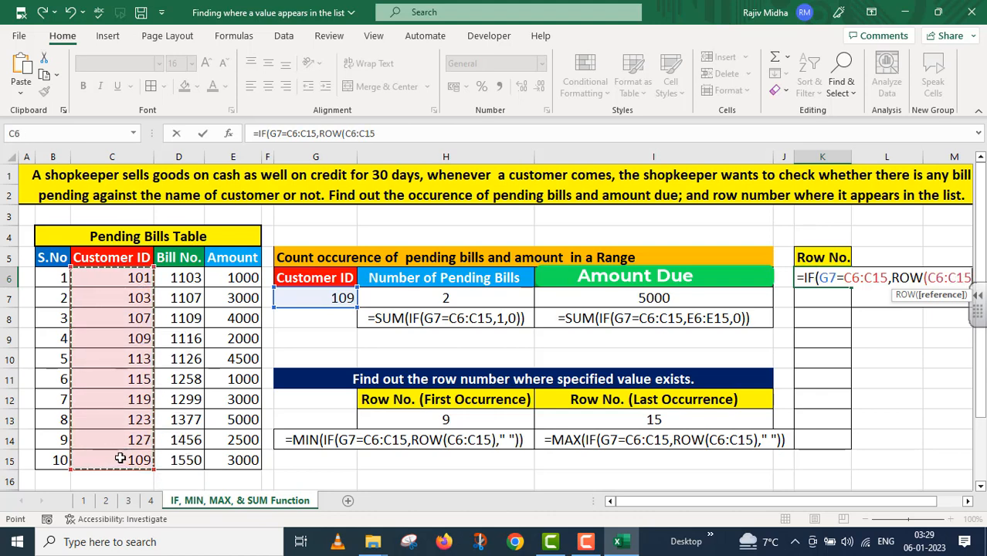
{"action": "type", "text": ")"}
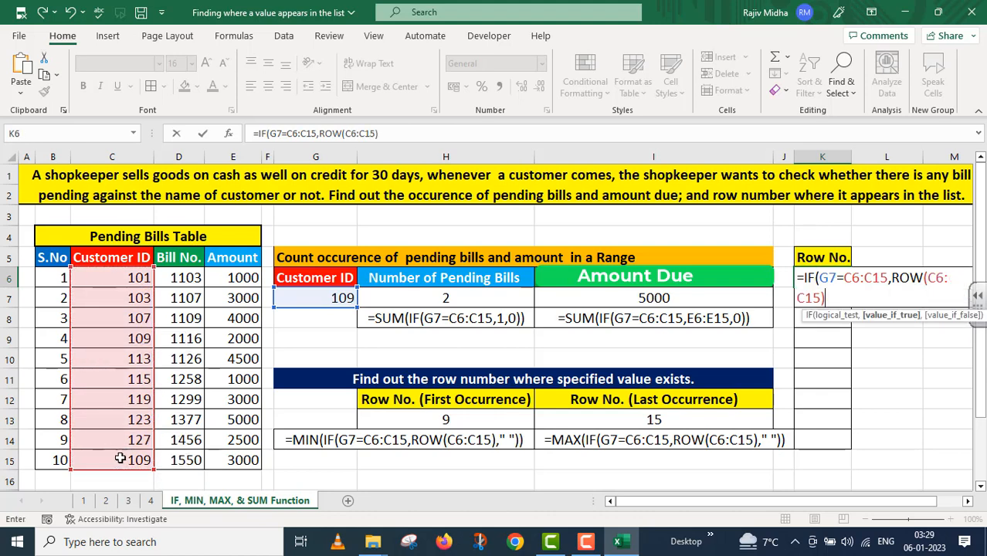
{"action": "type", "text": ","}
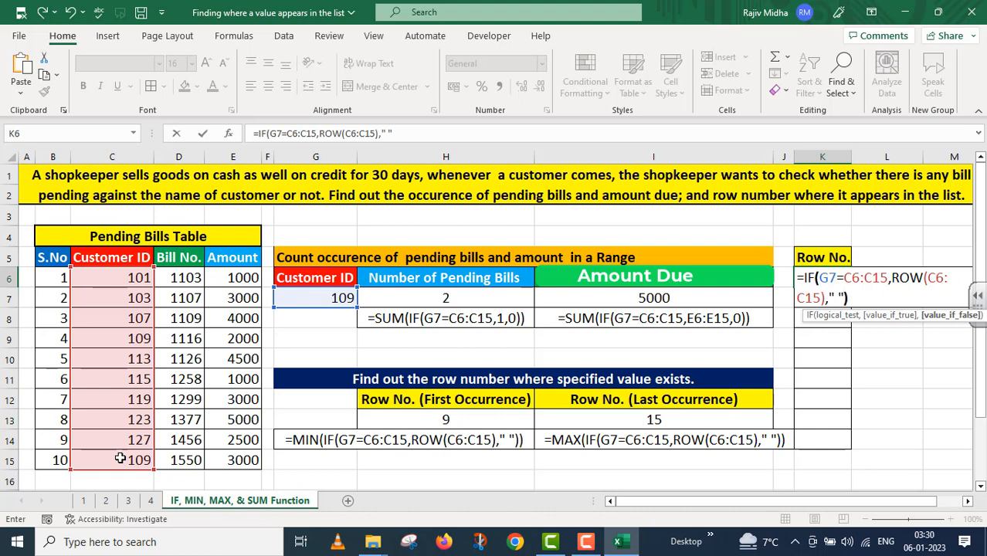
{"action": "type", "text": ")"}
{"action": "key", "text": "Return"}
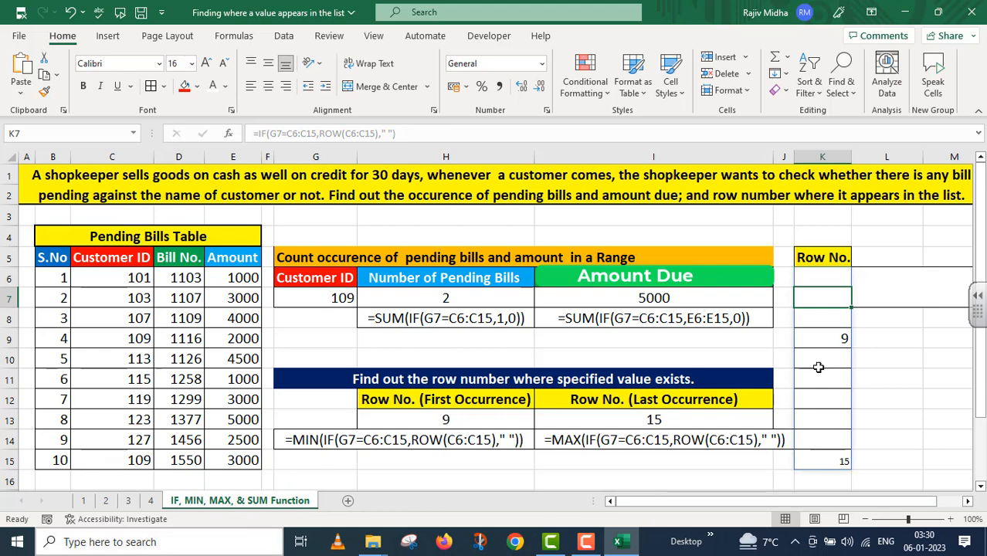
{"action": "left_click", "coordinate": [897, 351]}
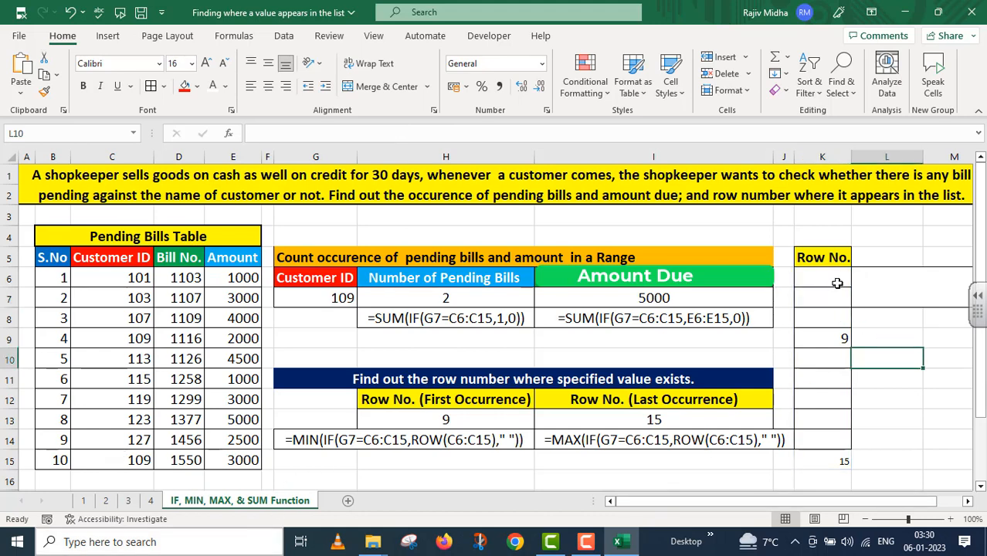
Give K15 a border and enlarge its font to match the other cells of the Row No. column.
{"action": "left_click", "coordinate": [837, 463]}
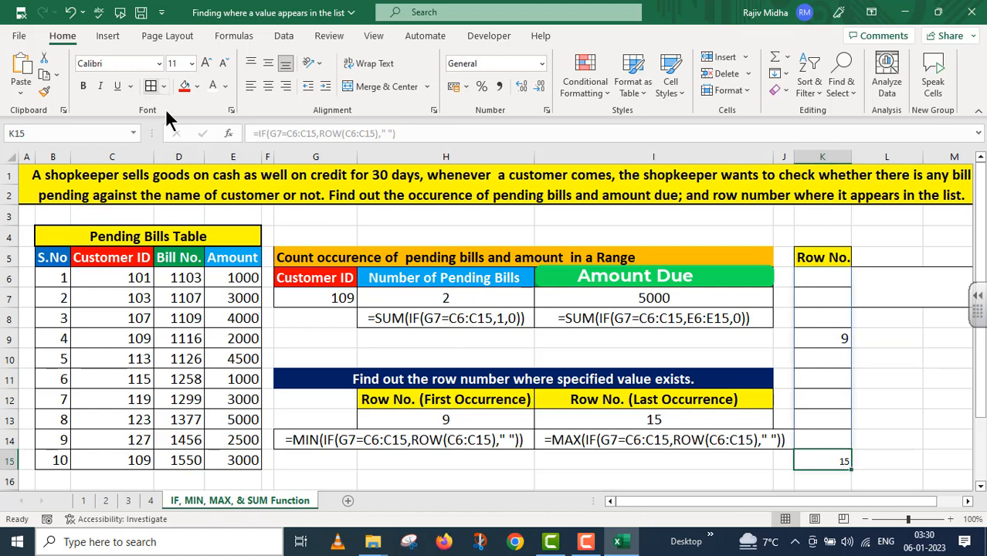
{"action": "left_click", "coordinate": [911, 383]}
{"action": "left_click", "coordinate": [831, 463]}
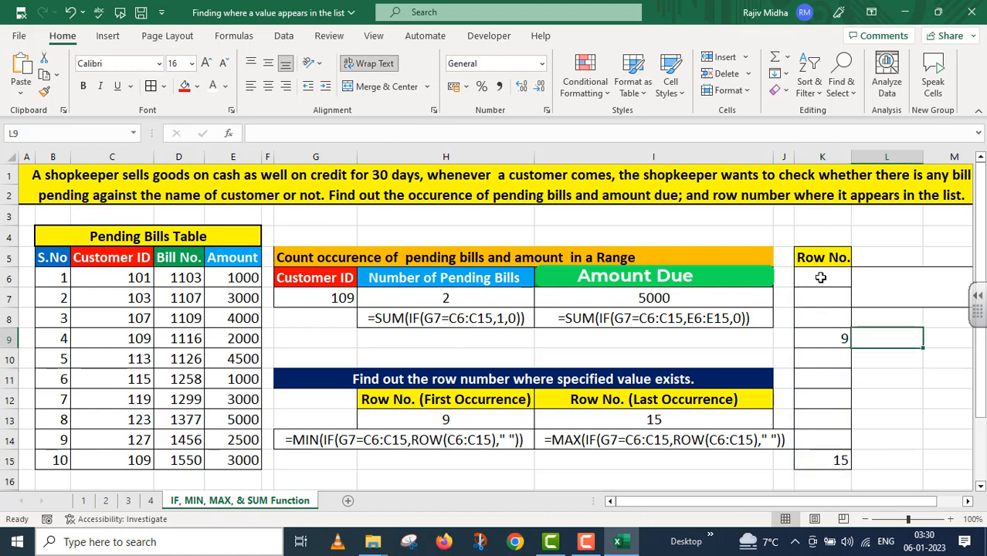
Copy the K6 formula into the merged cell L6 as plain text so it reads =IF(G7=C6:C15,ROW(C6:C15)," ").
{"action": "left_click", "coordinate": [798, 272]}
{"action": "left_click_drag", "start_coordinate": [278, 133], "coordinate": [255, 134]}
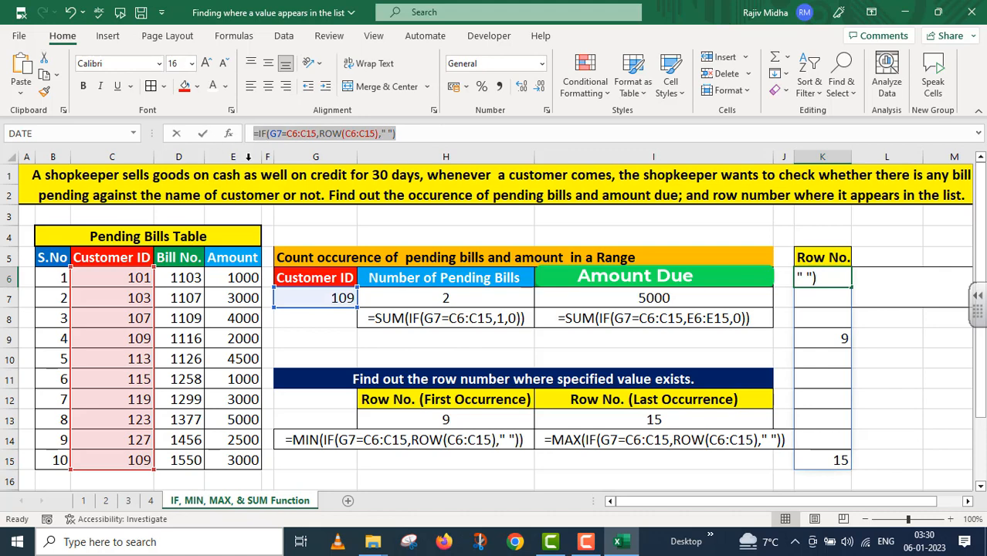
{"action": "key", "text": "ctrl+x"}
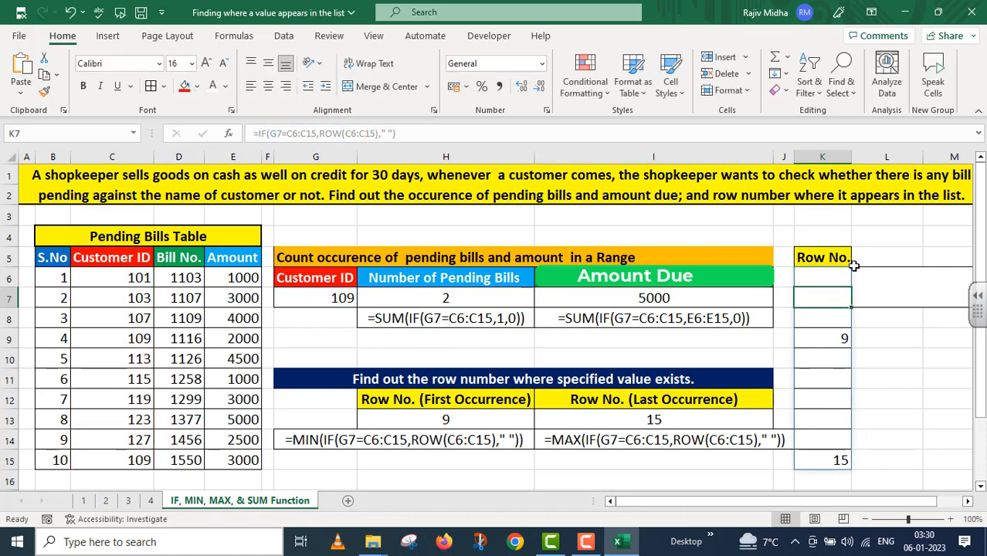
{"action": "left_click", "coordinate": [870, 284]}
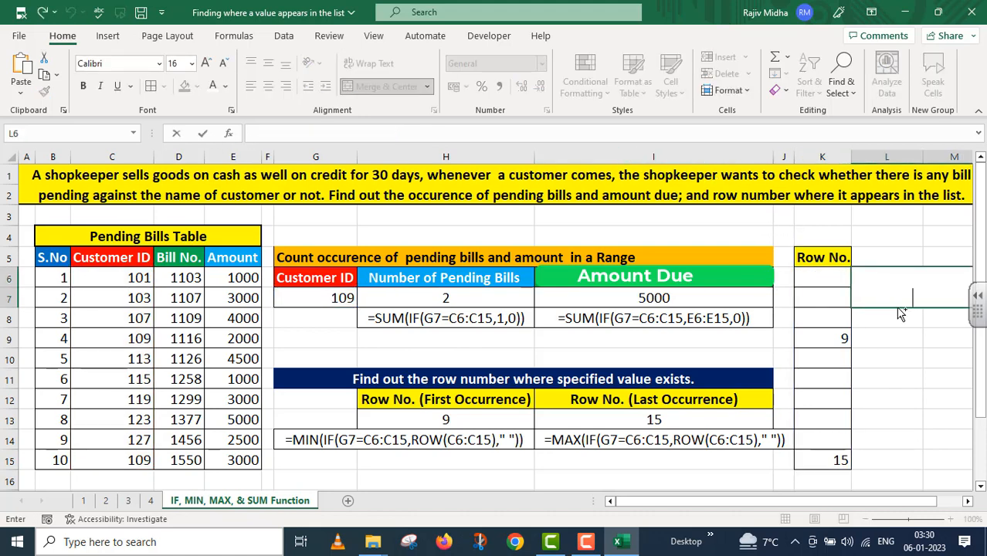
{"action": "key", "text": "ctrl+v"}
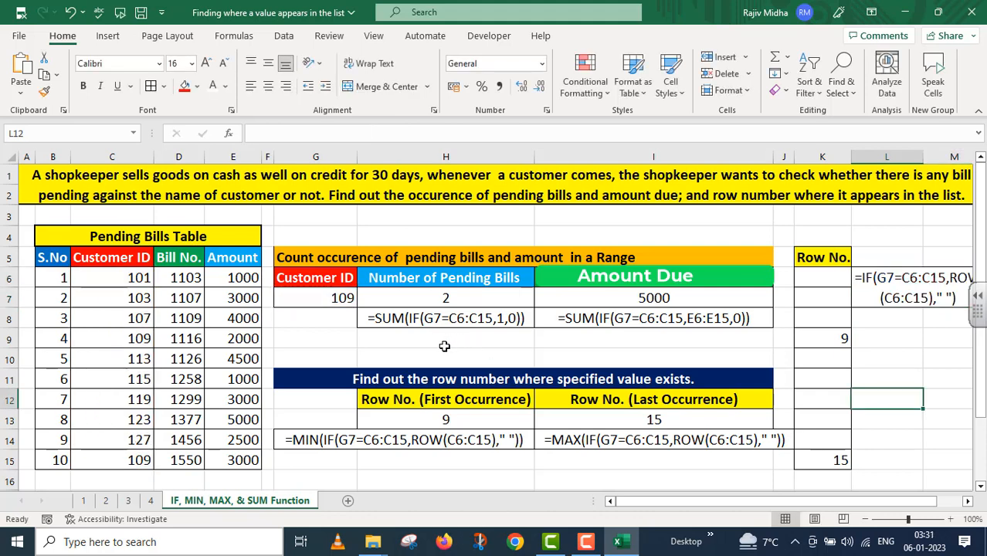